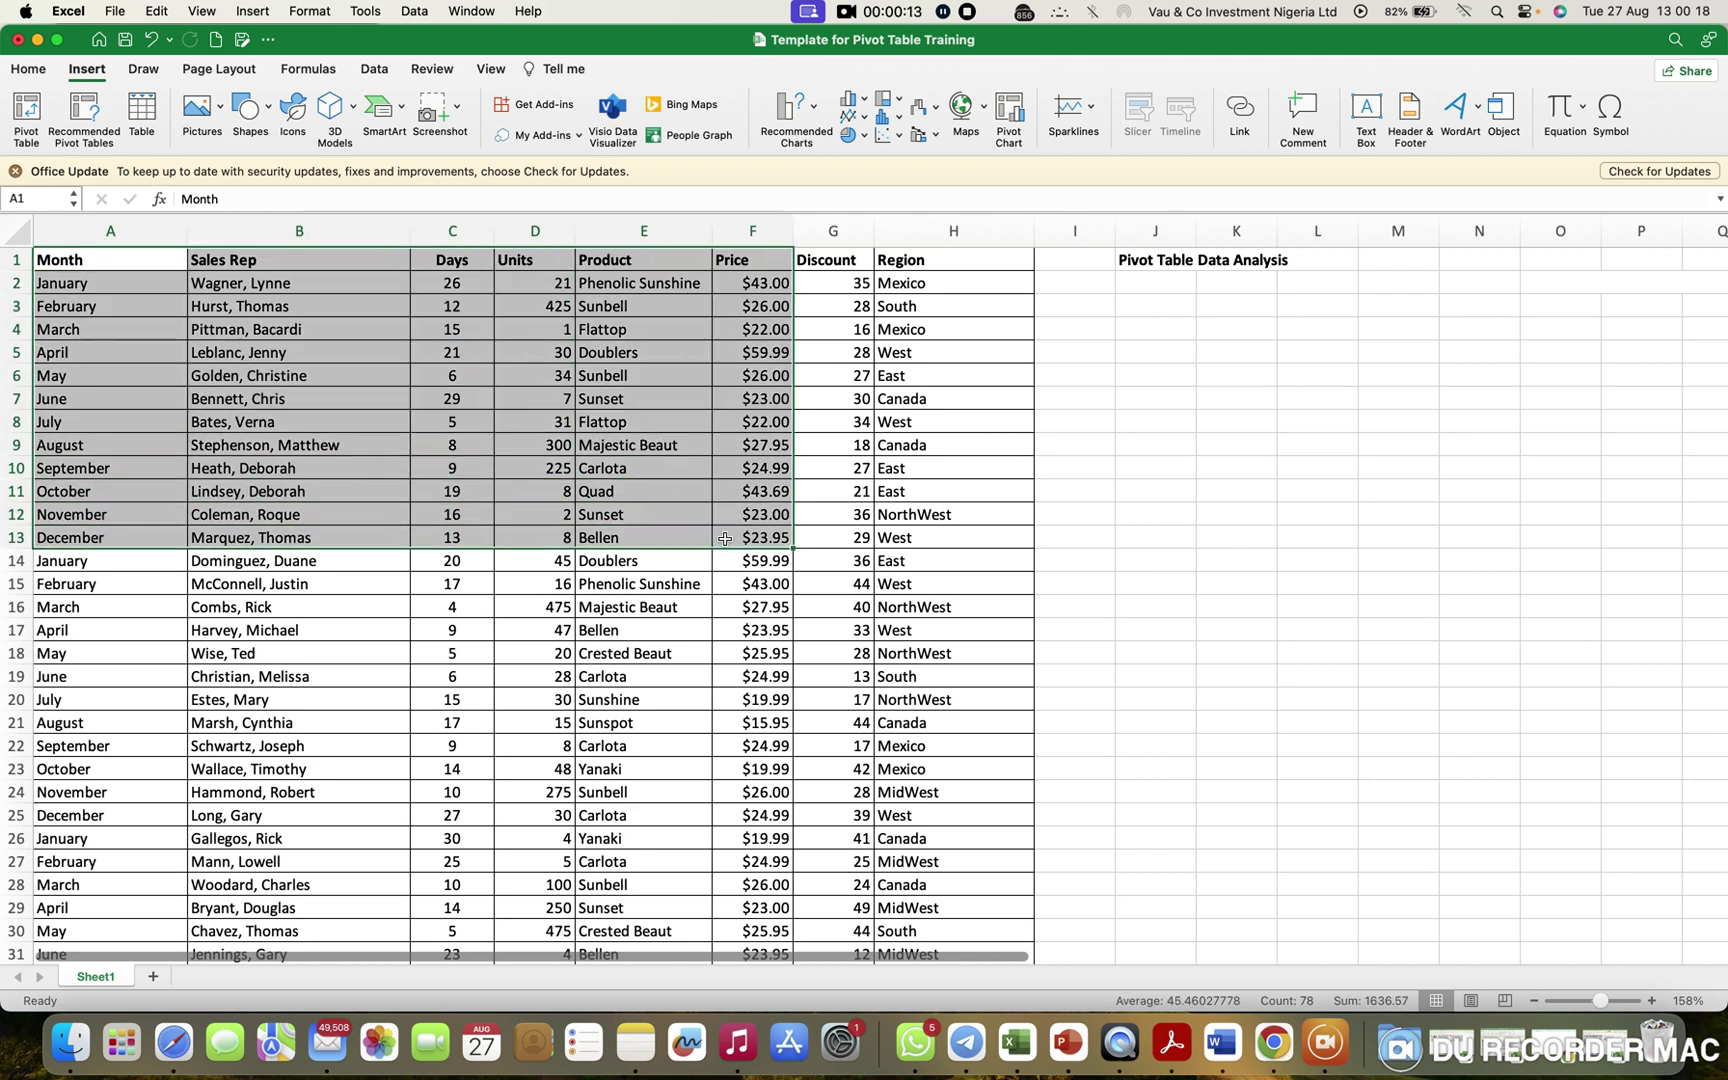
Create a pivot table from Sheet1!$A$1:$H$300, placed on the existing worksheet at cell J3.
left_click(928, 472)
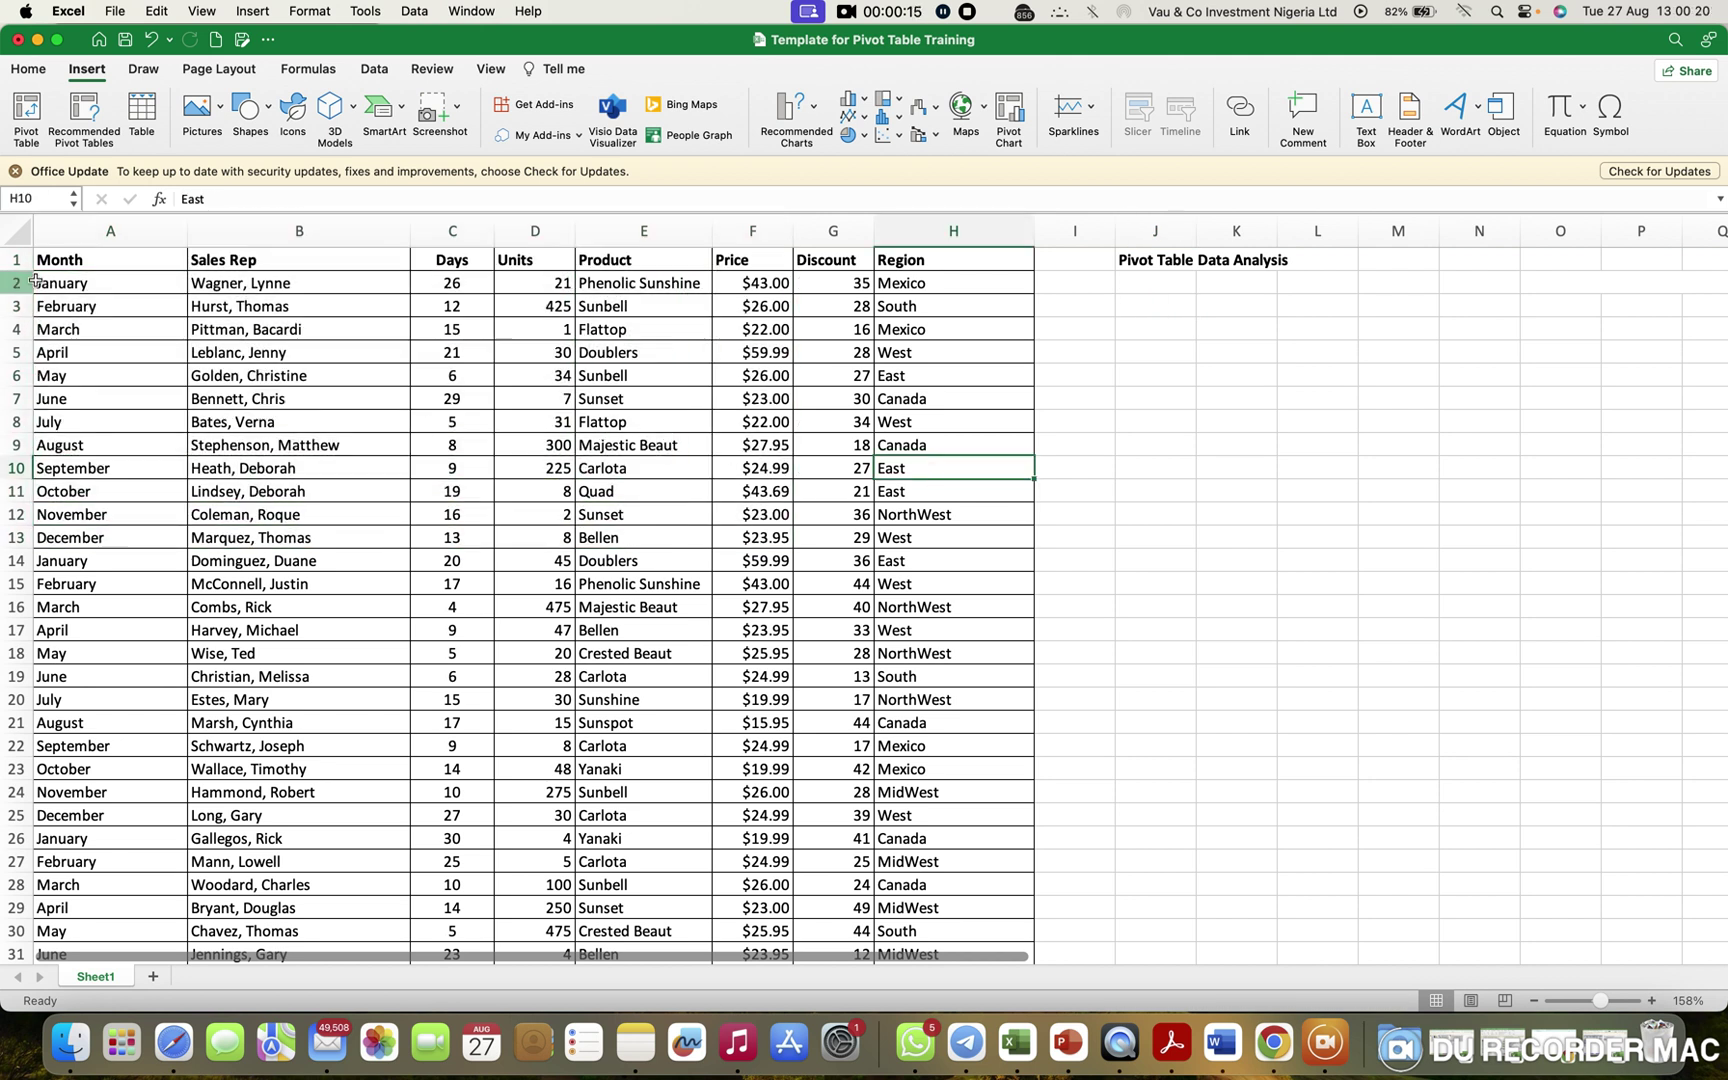
left_click(124, 260)
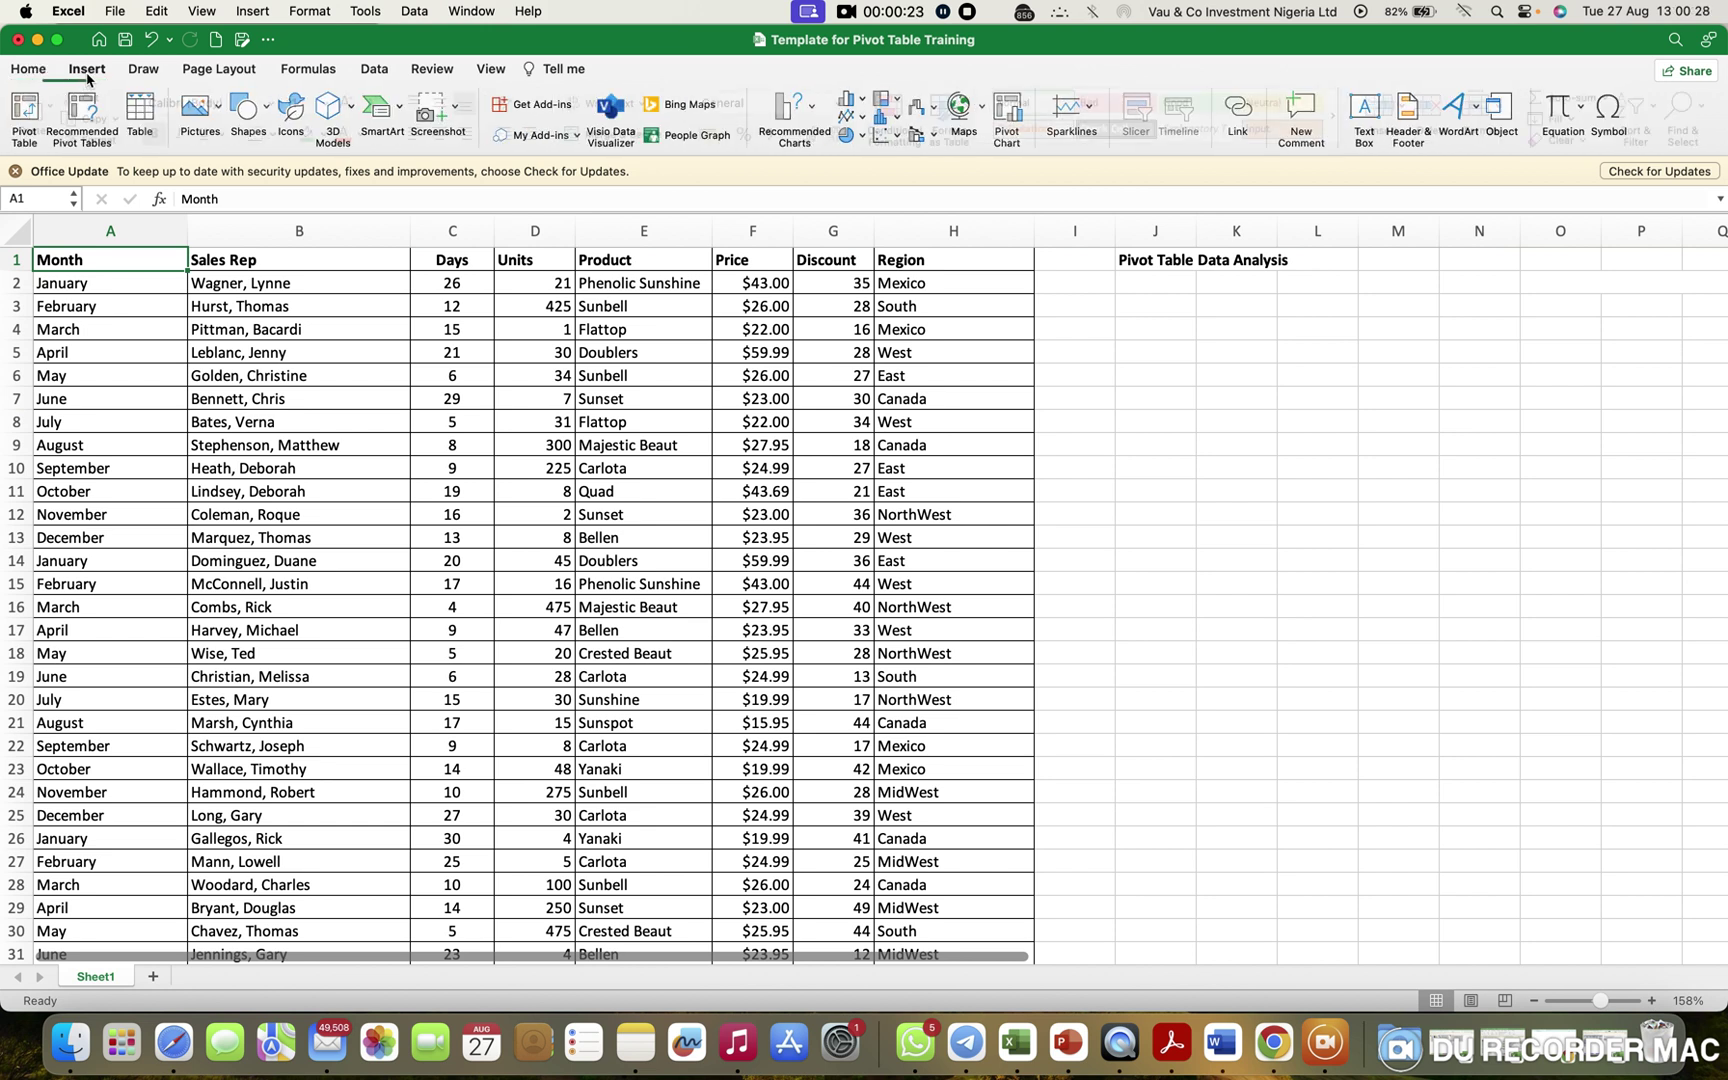
left_click(27, 116)
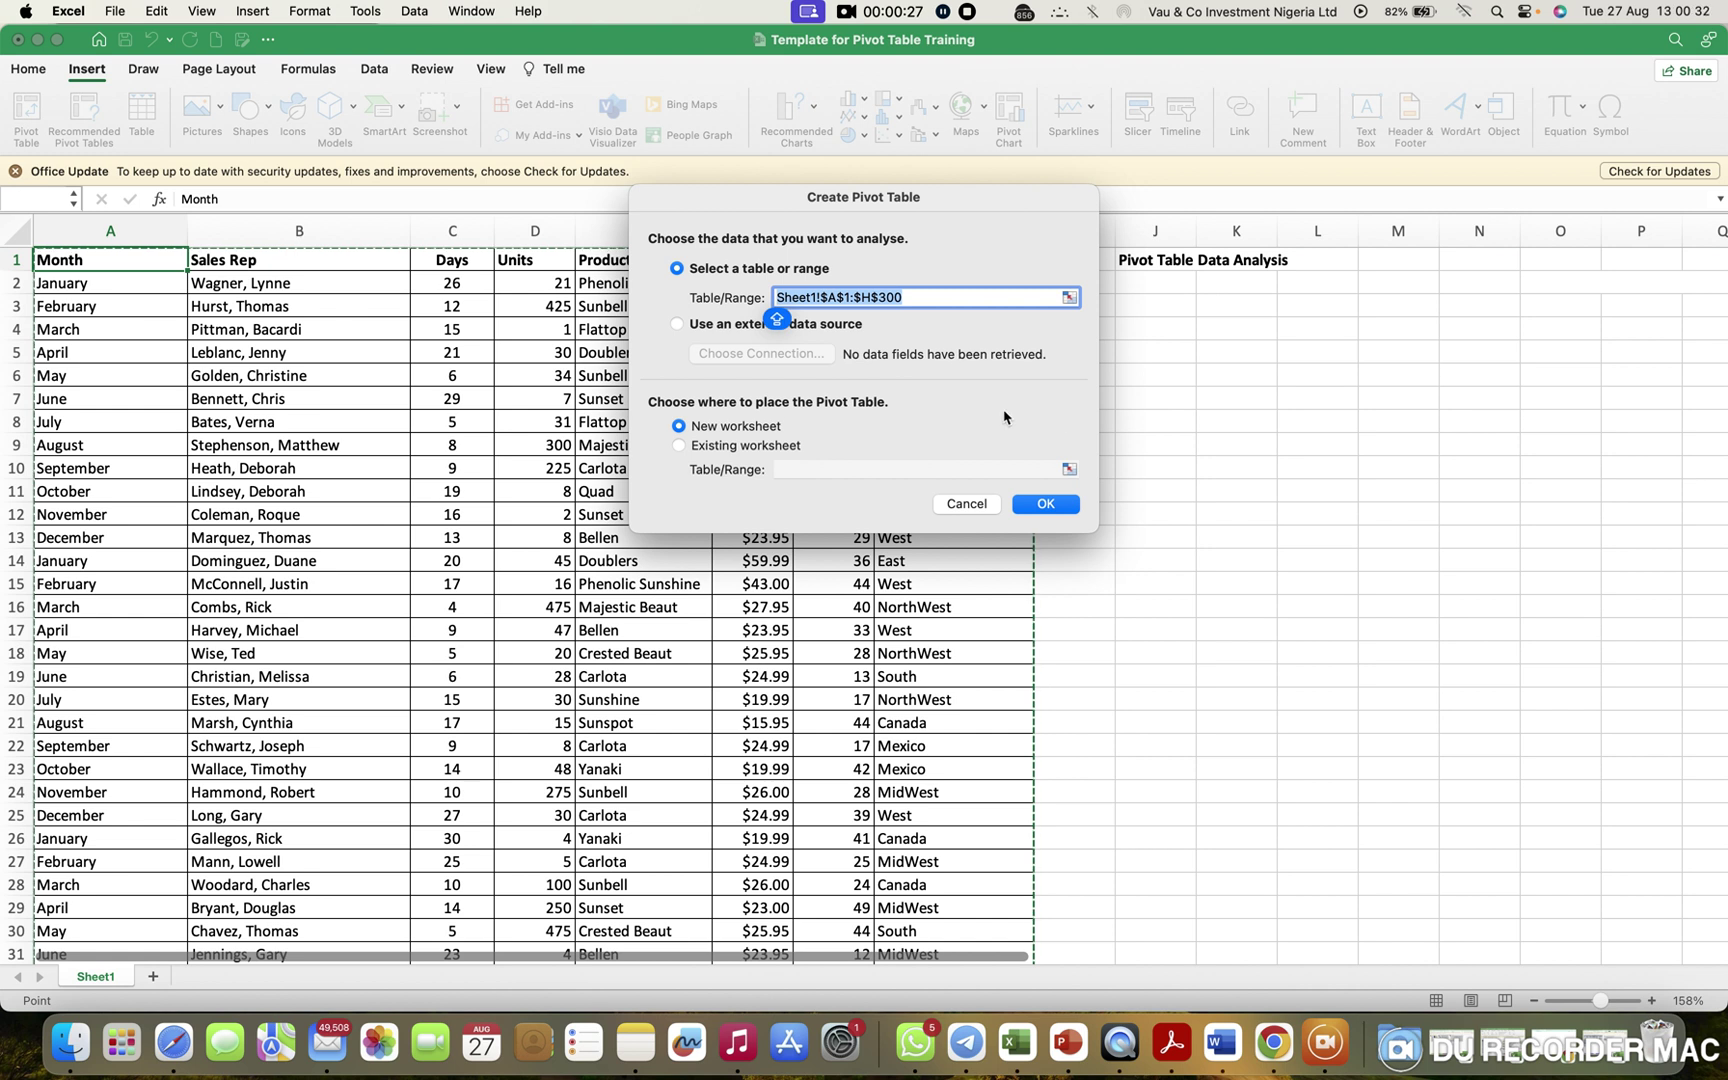
left_click_drag(957, 210, 1430, 470)
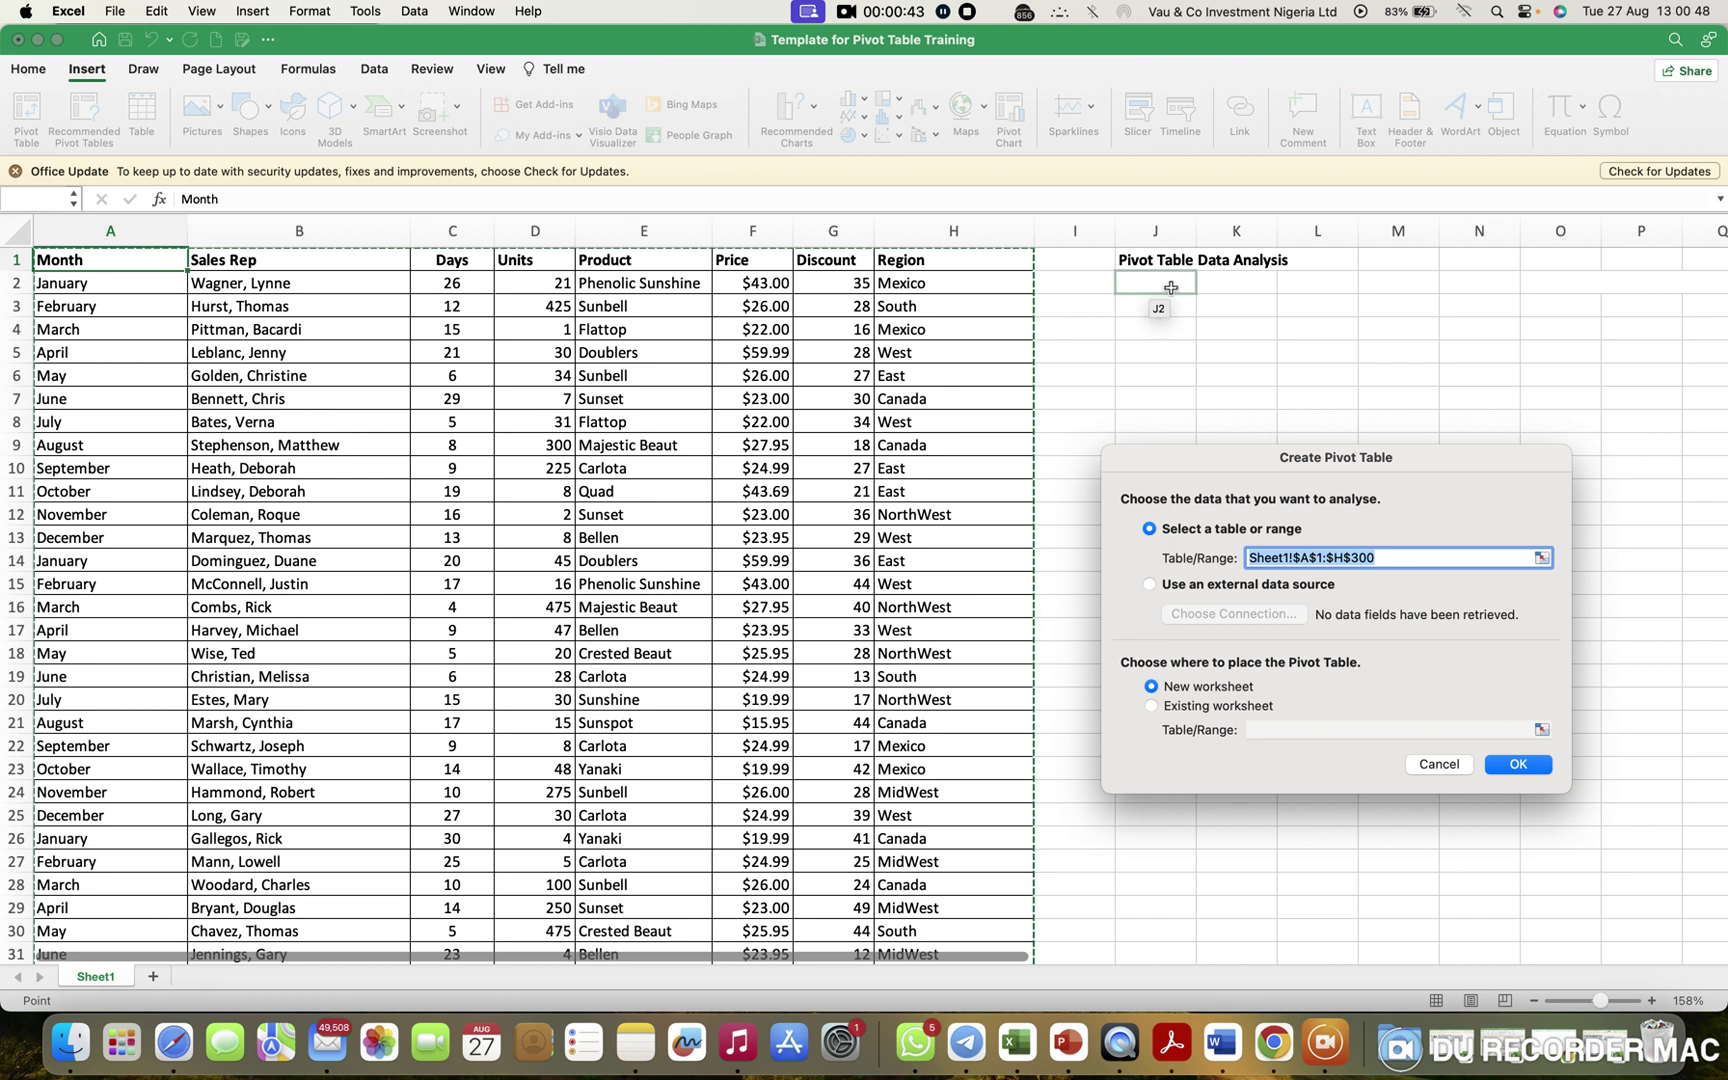
left_click(1152, 706)
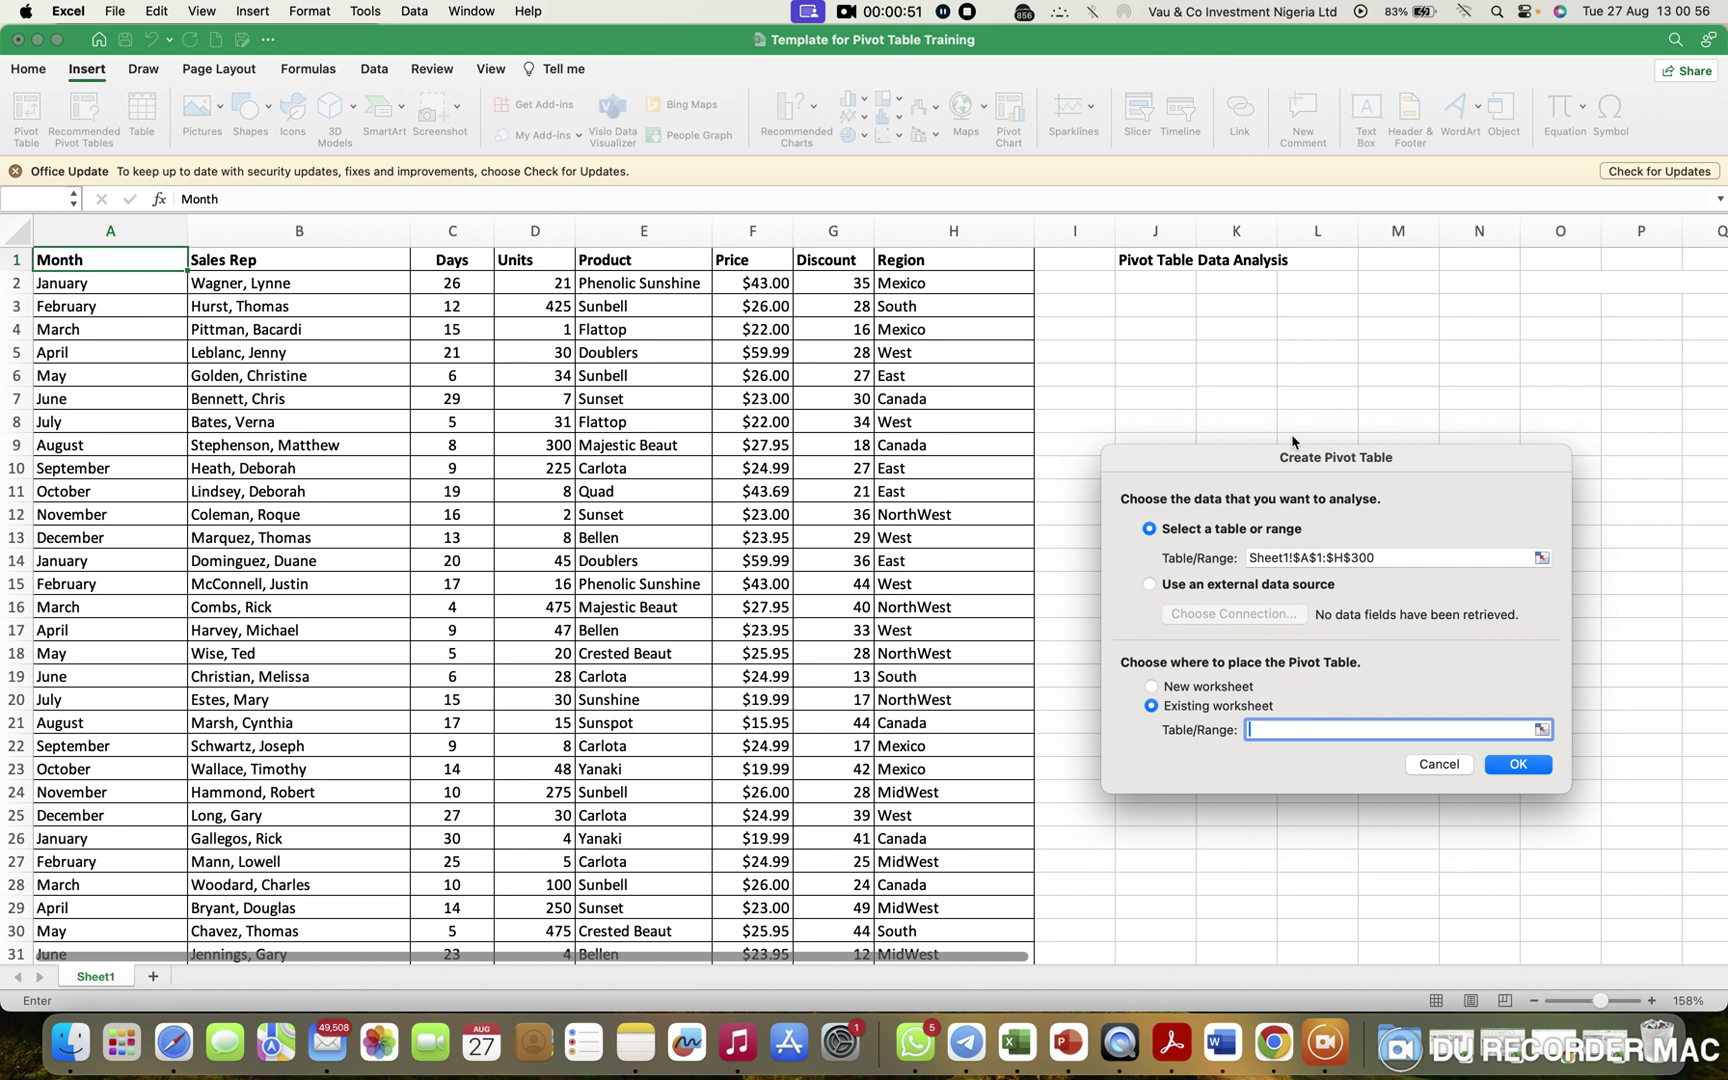
left_click(1161, 309)
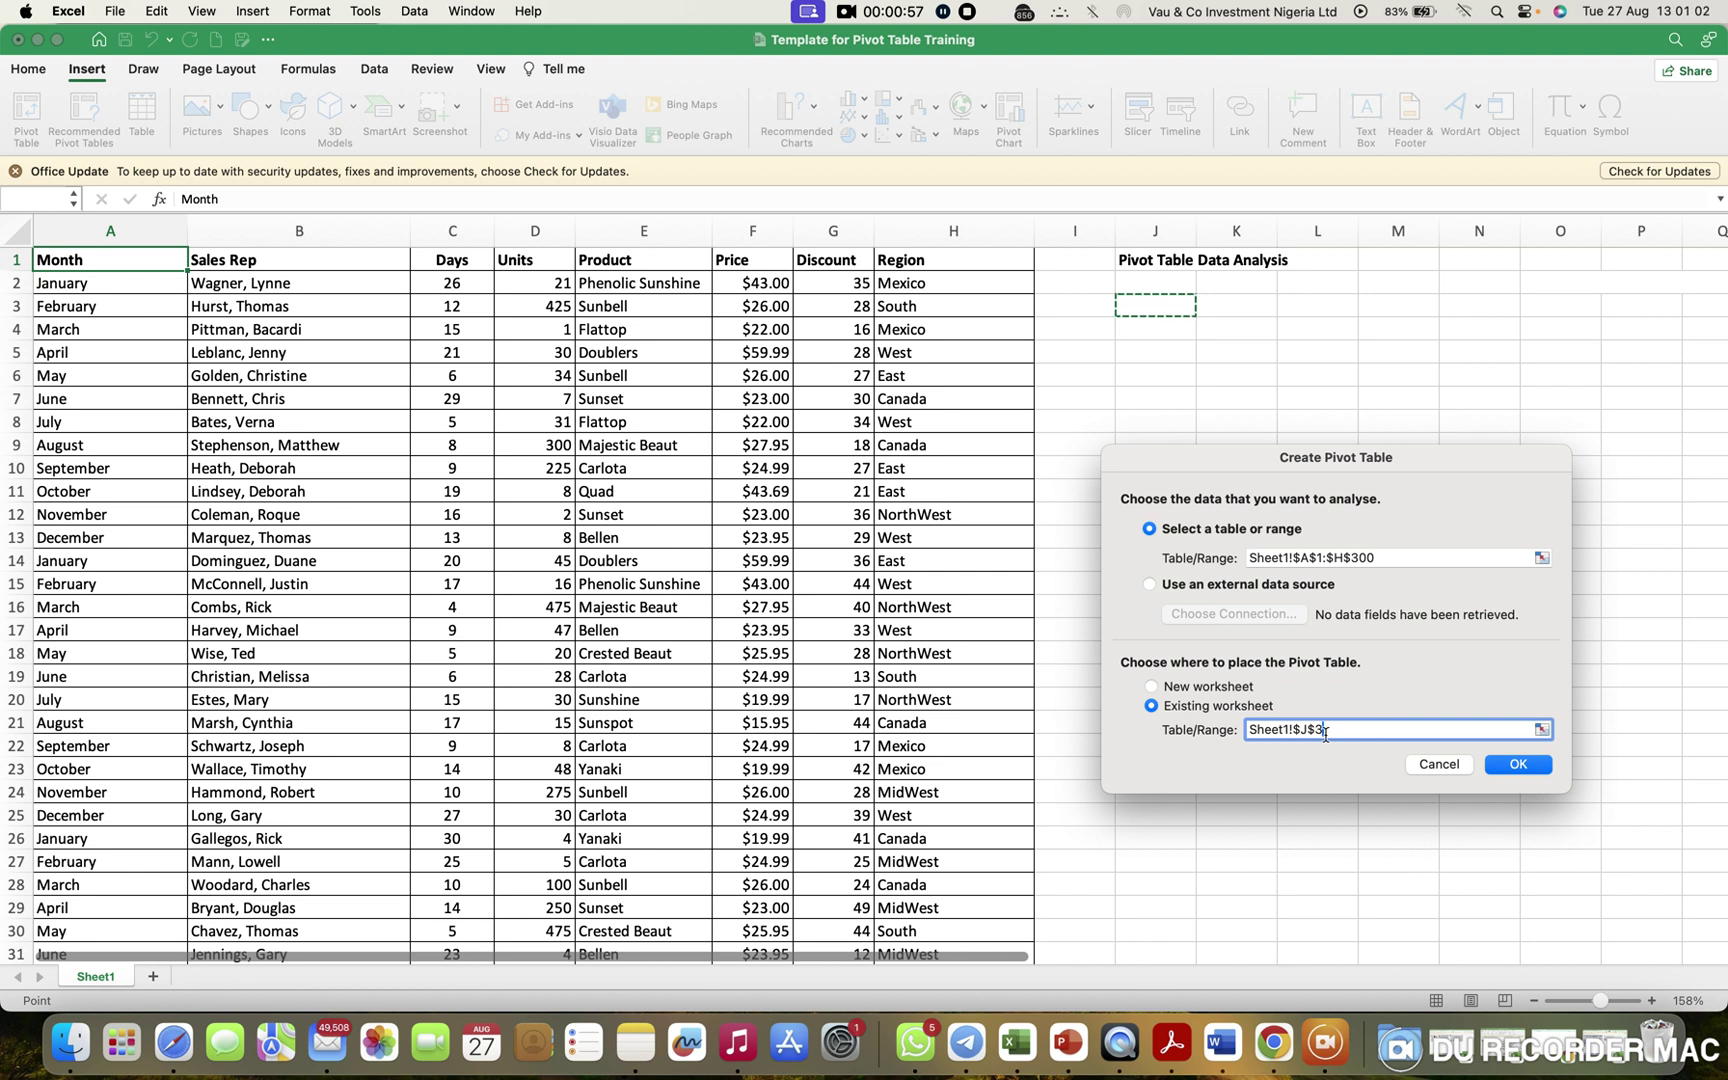
left_click(1524, 768)
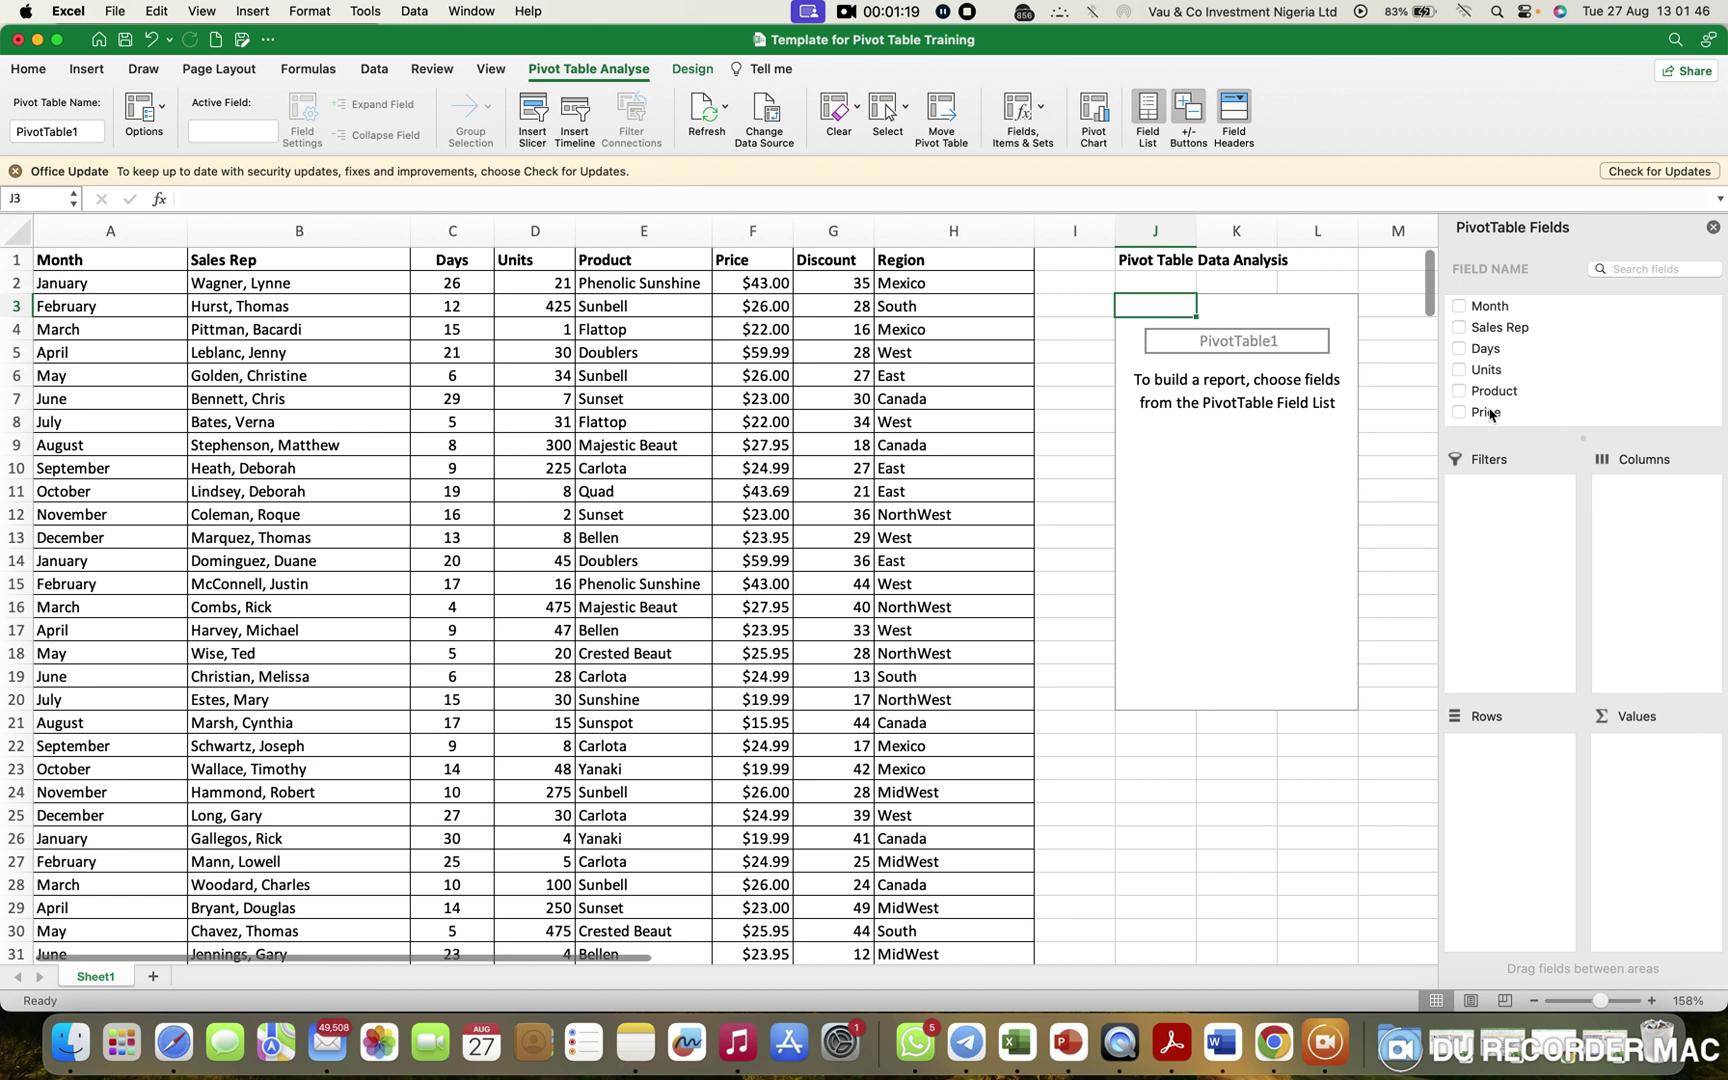
left_click(1459, 307)
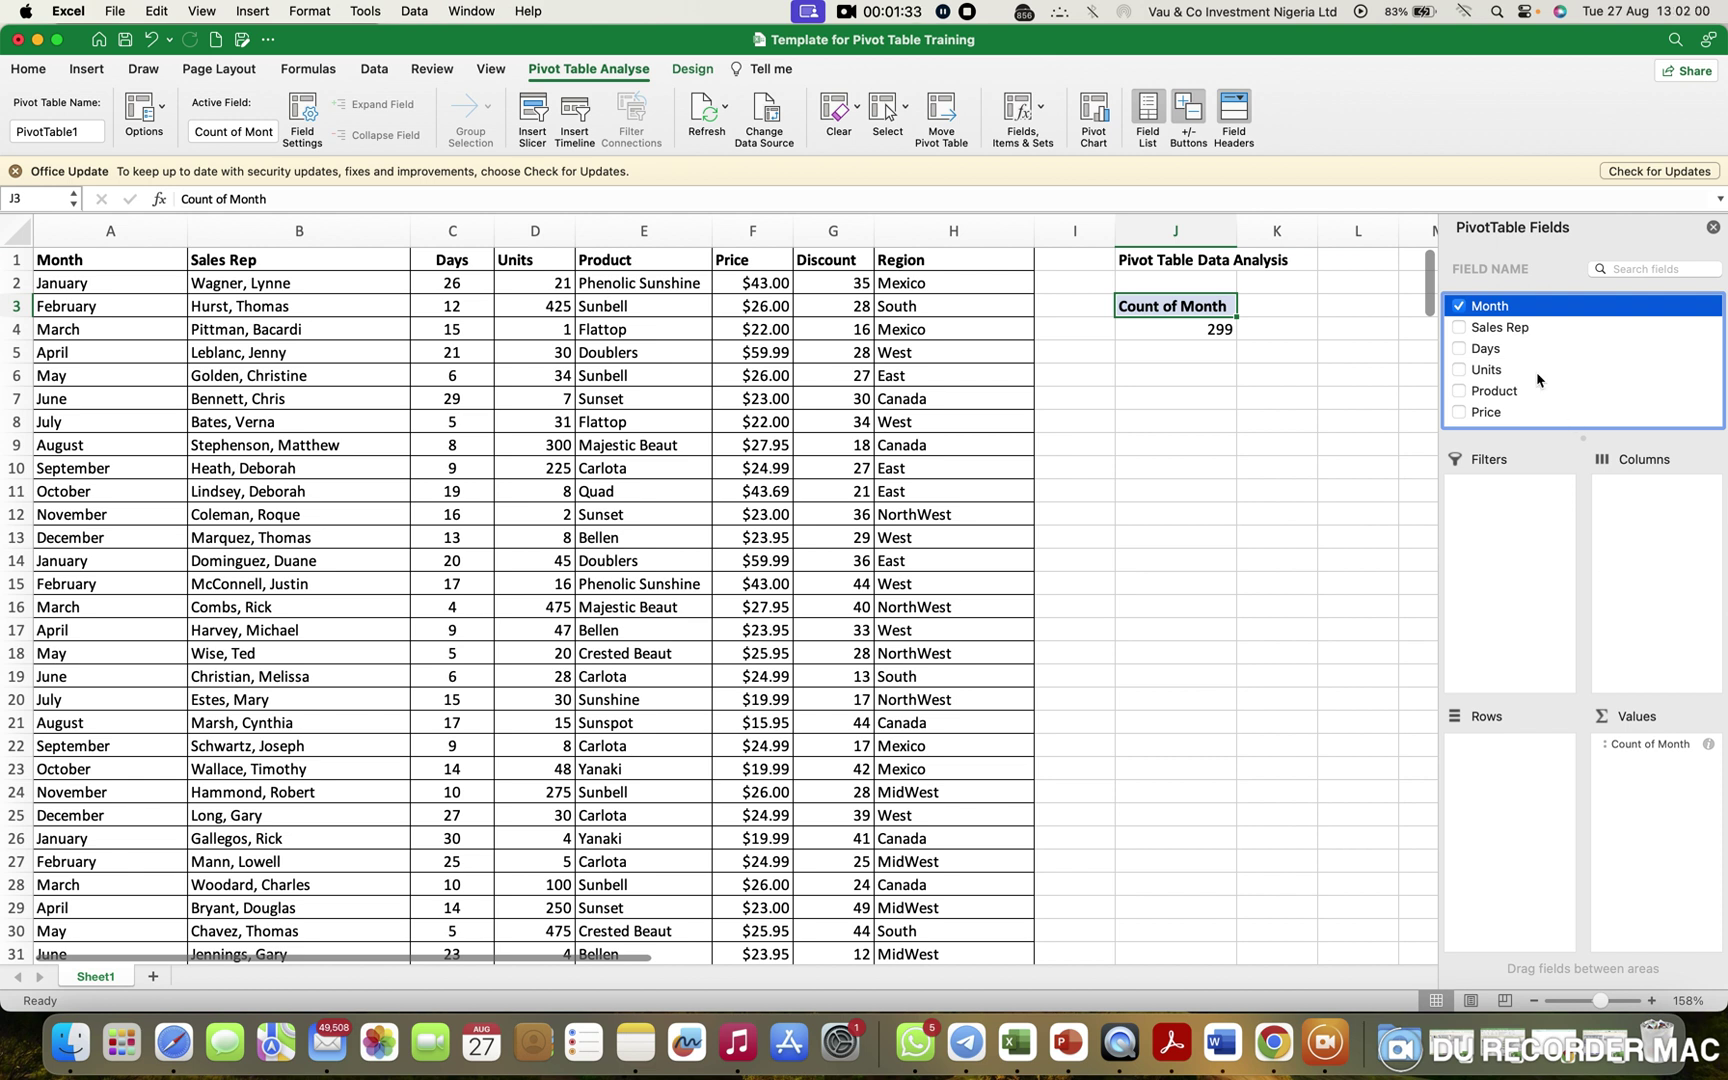
left_click(1467, 352)
left_click(1460, 349)
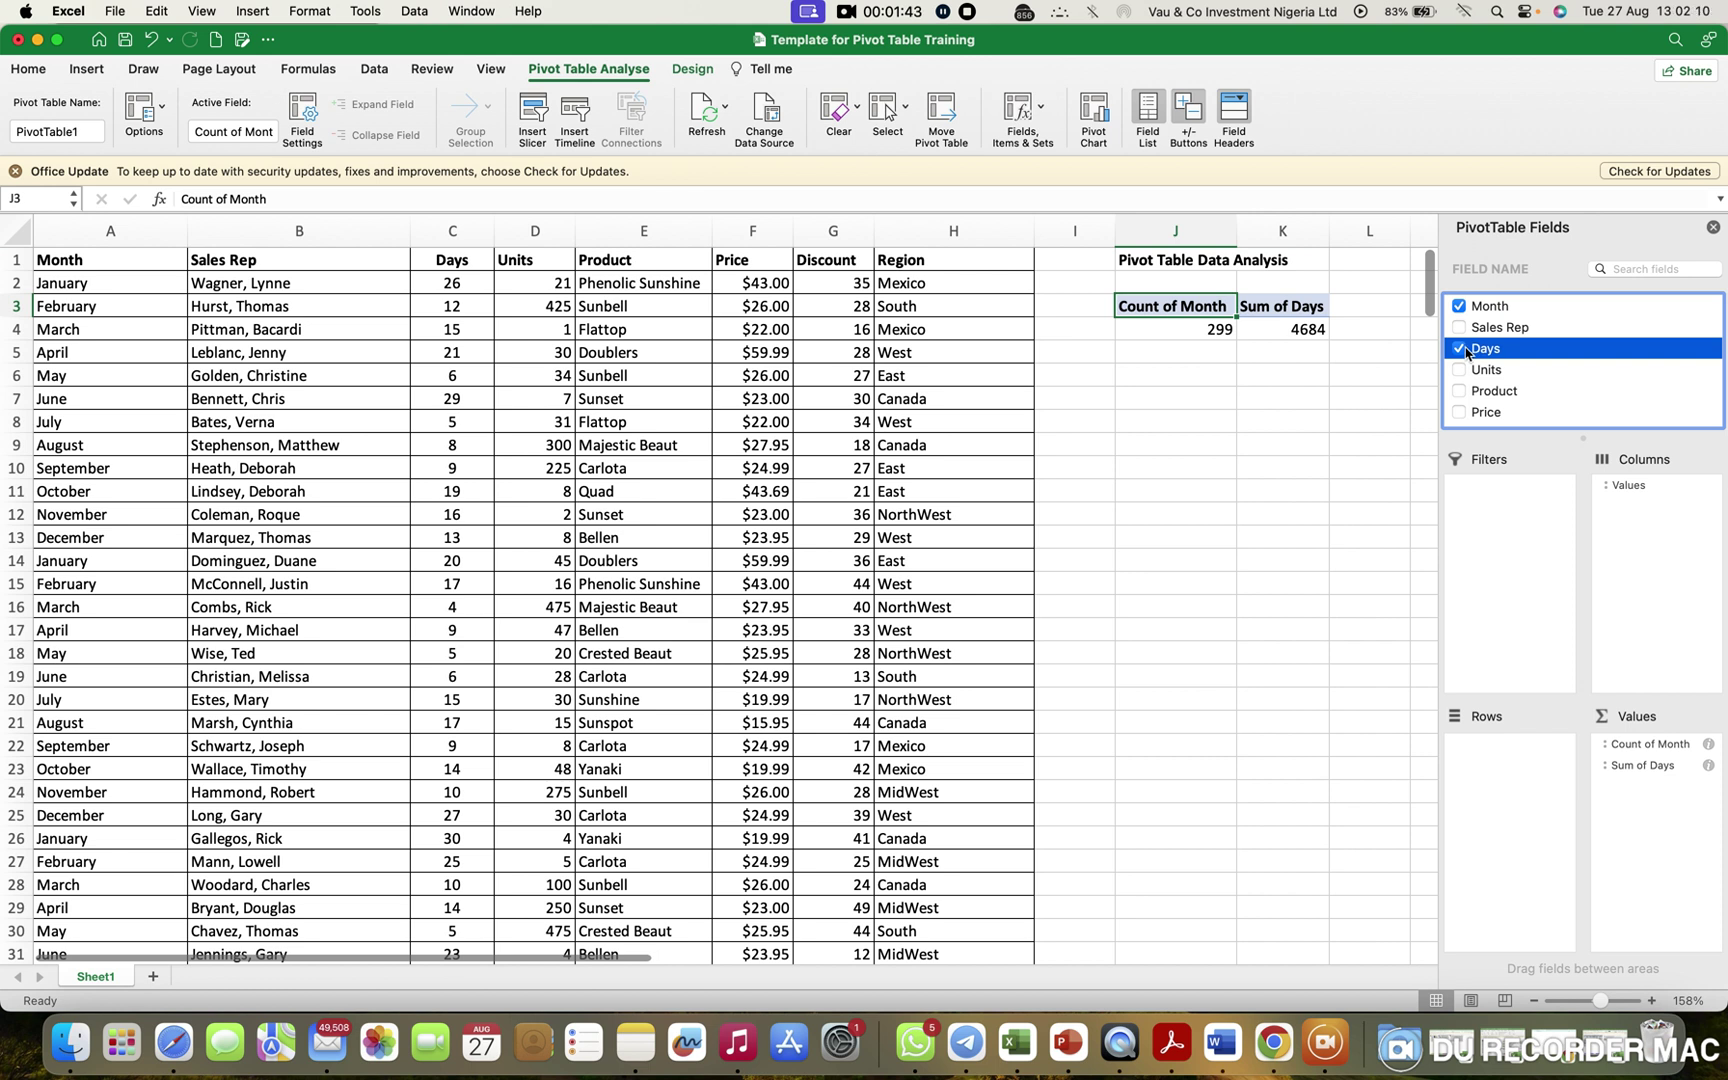
left_click(1462, 349)
left_click(1461, 308)
left_click(1461, 308)
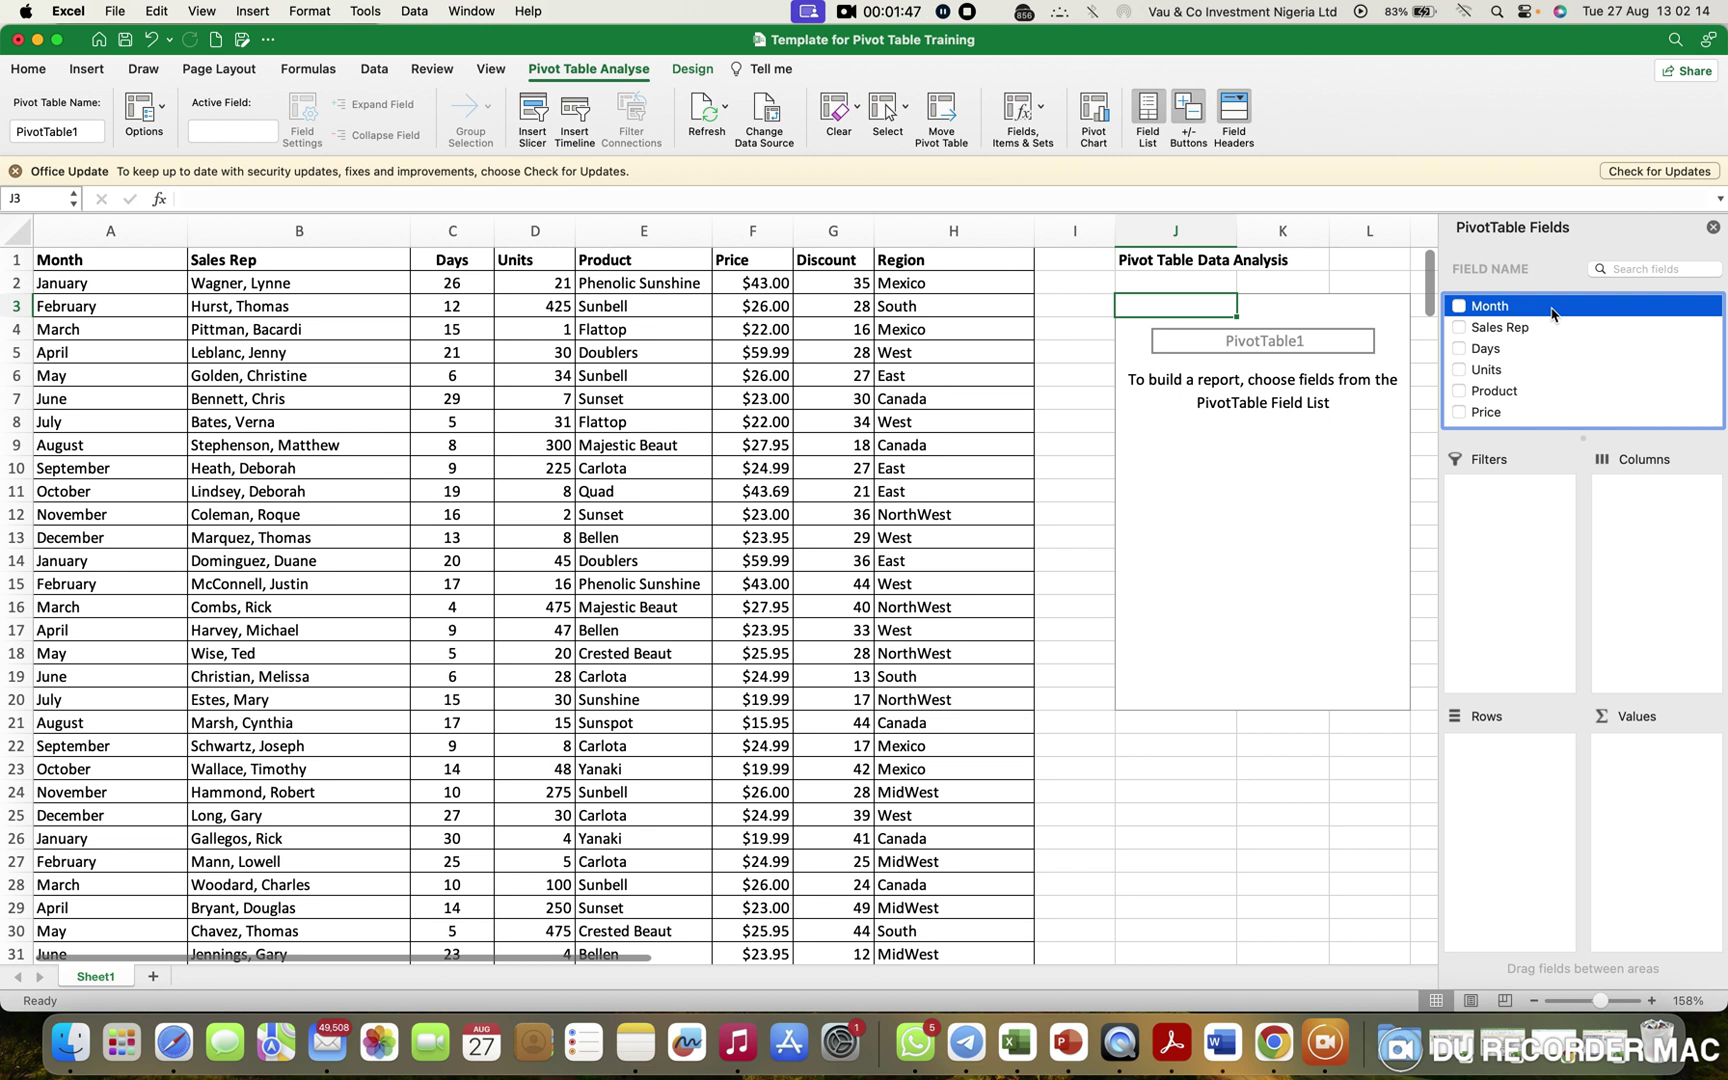
Place the Month field in the pivot table's rows and add Price as a summed value.
left_click_drag(1552, 314, 1520, 791)
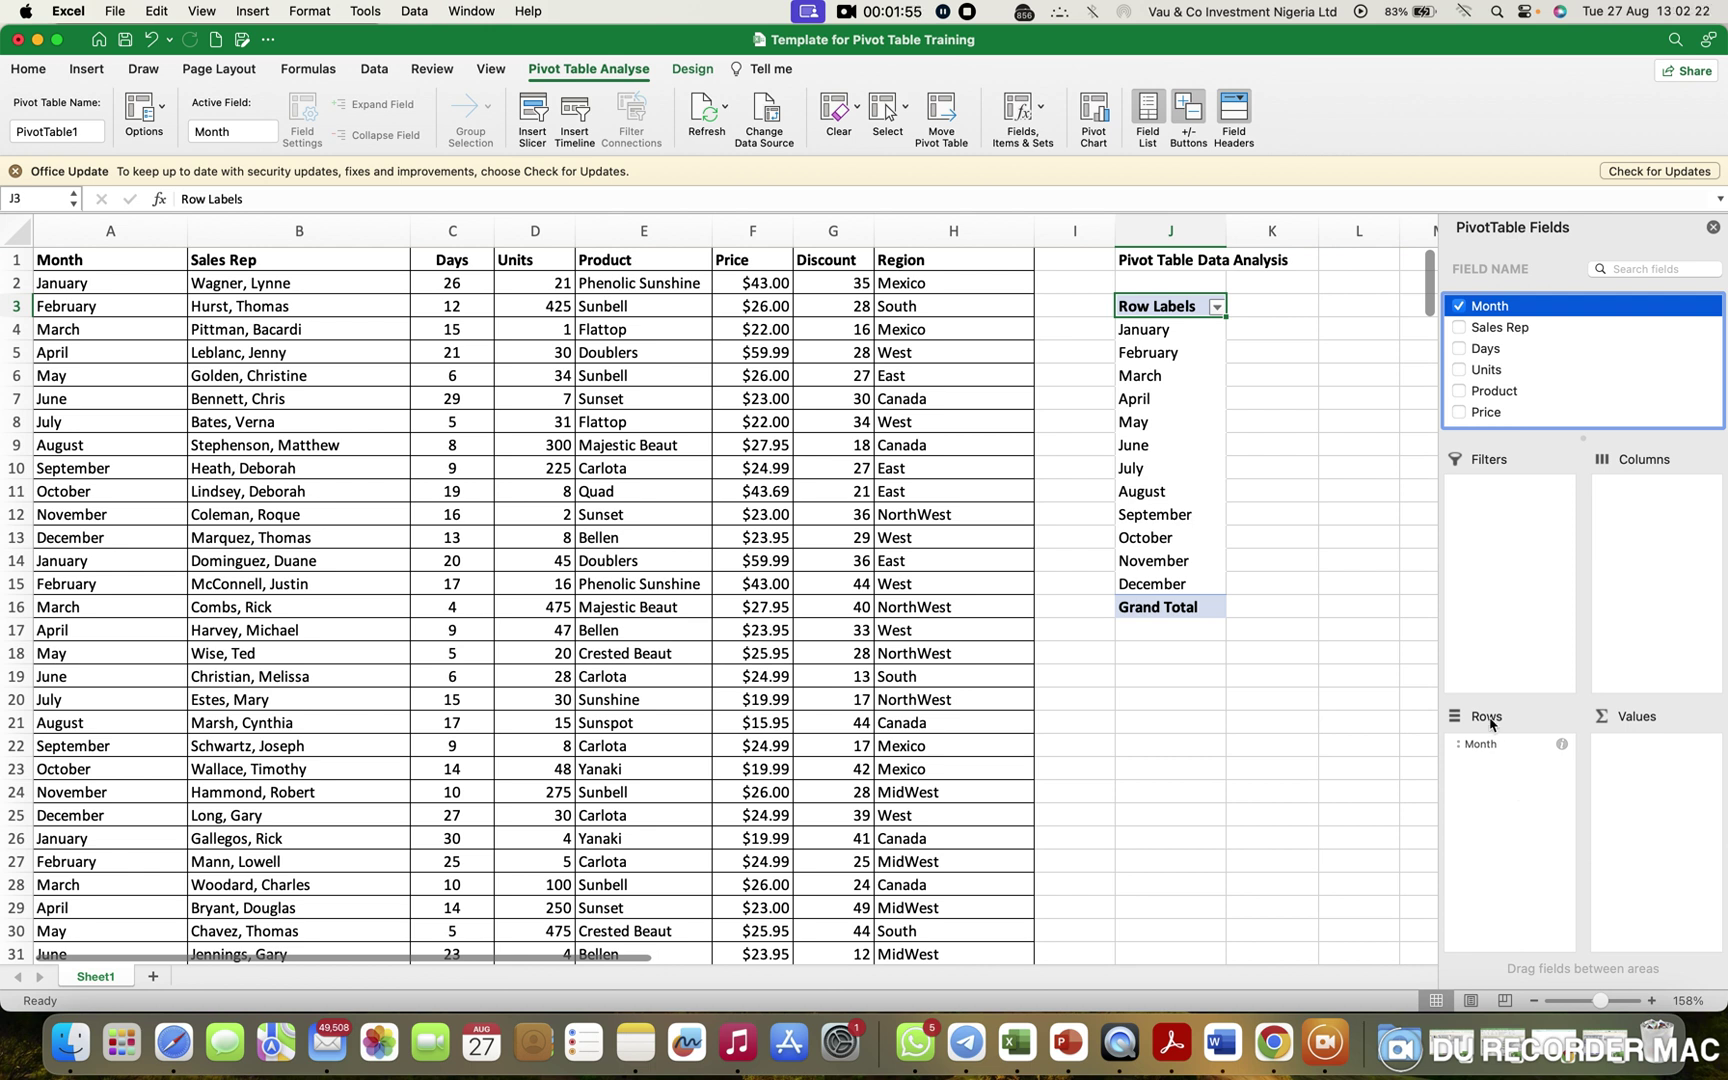
left_click(1461, 372)
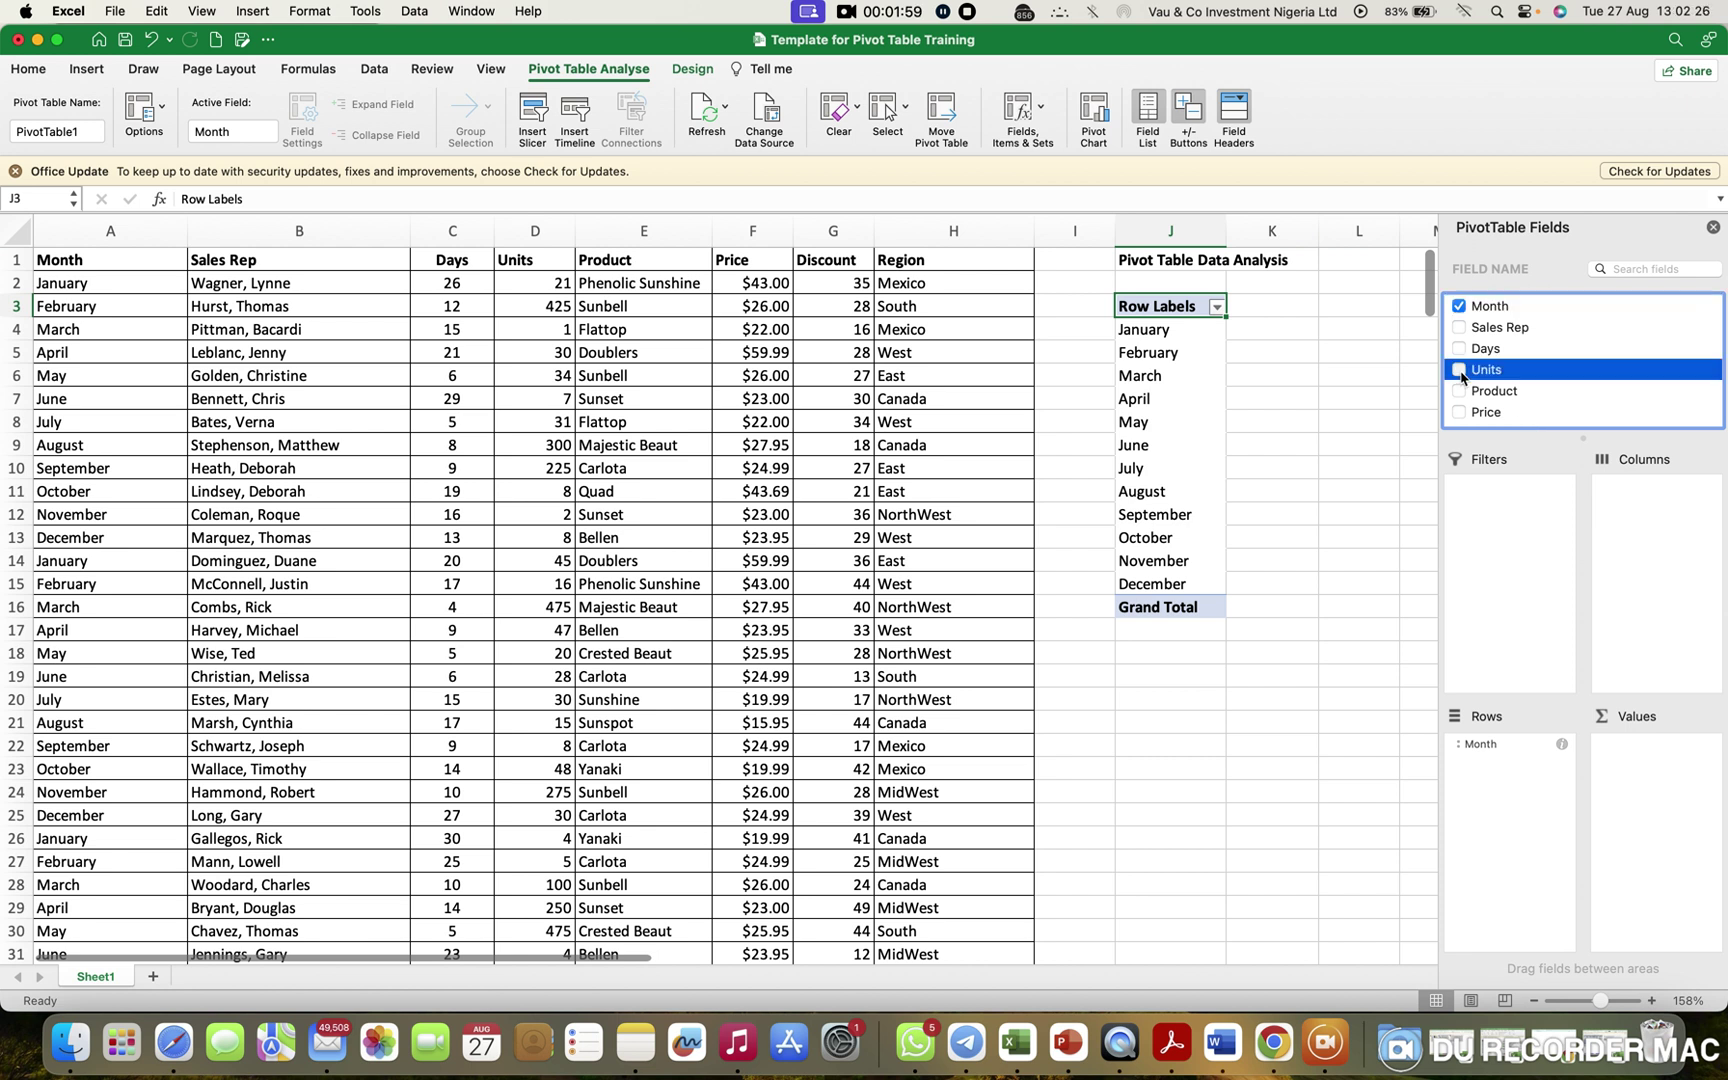
key("Down")
key("Down")
key("Down")
key("Down")
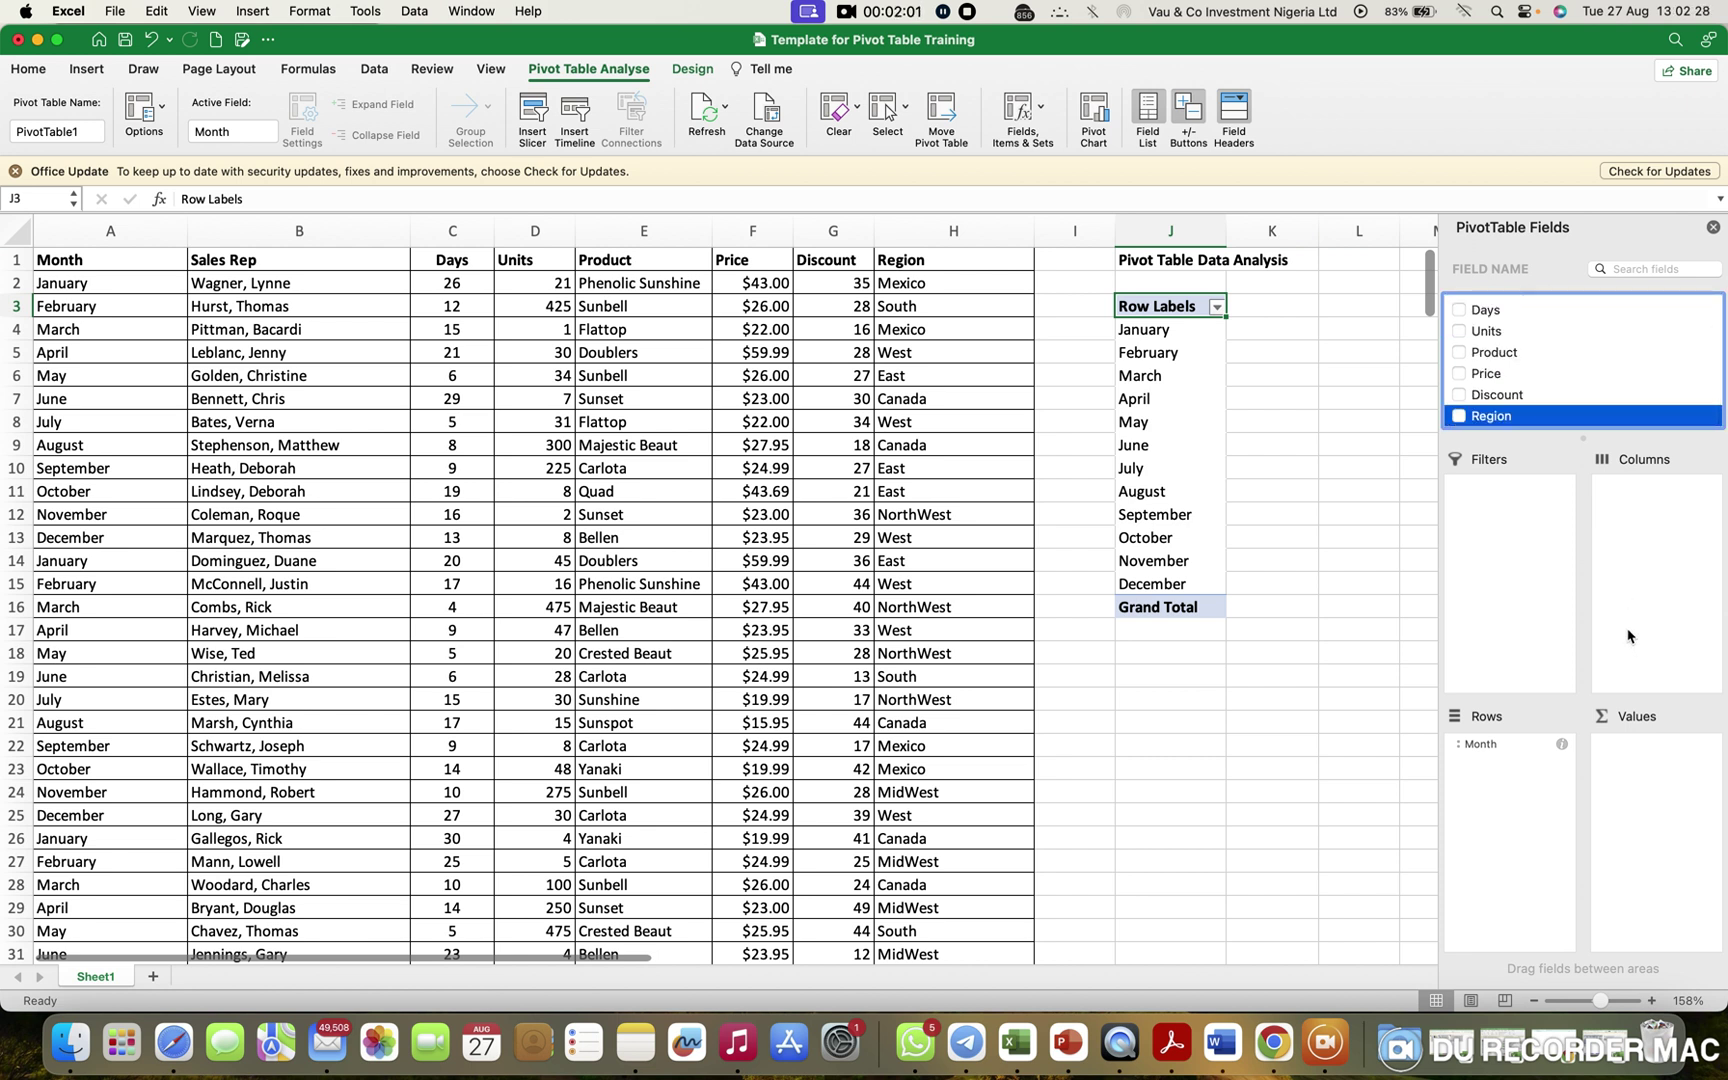
left_click(1460, 375)
left_click(1460, 375)
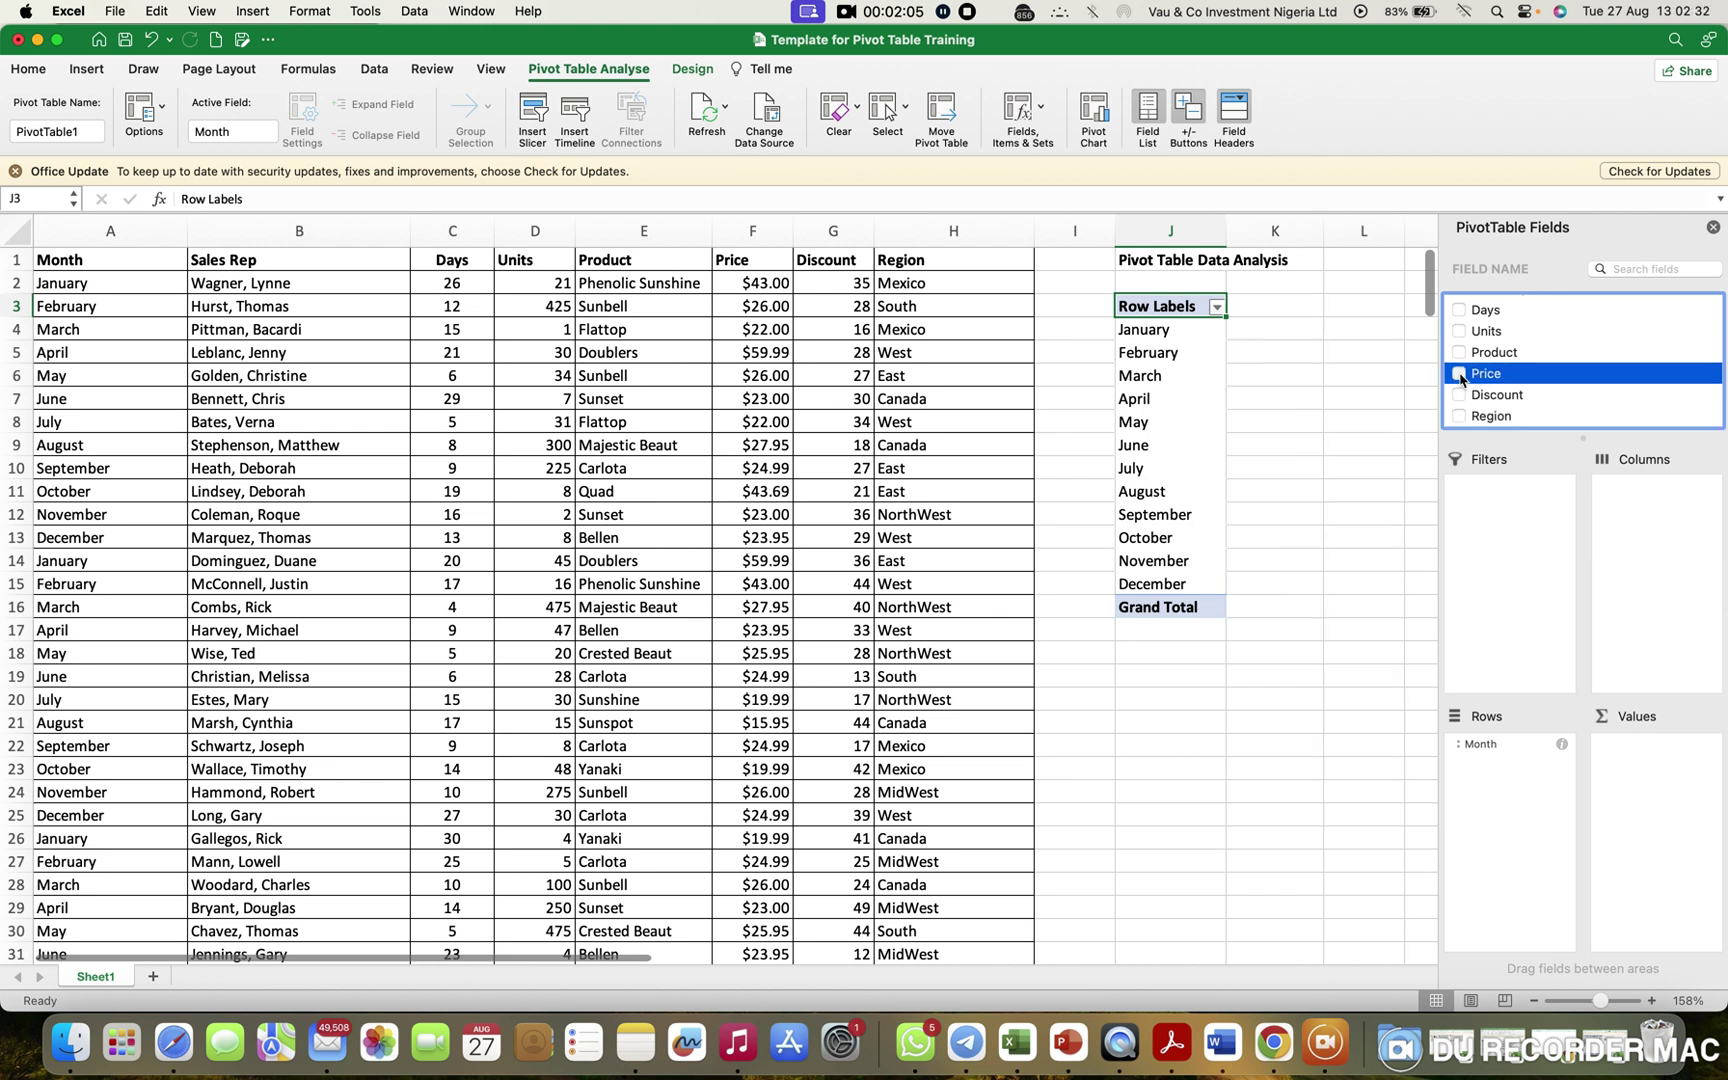
left_click(1460, 375)
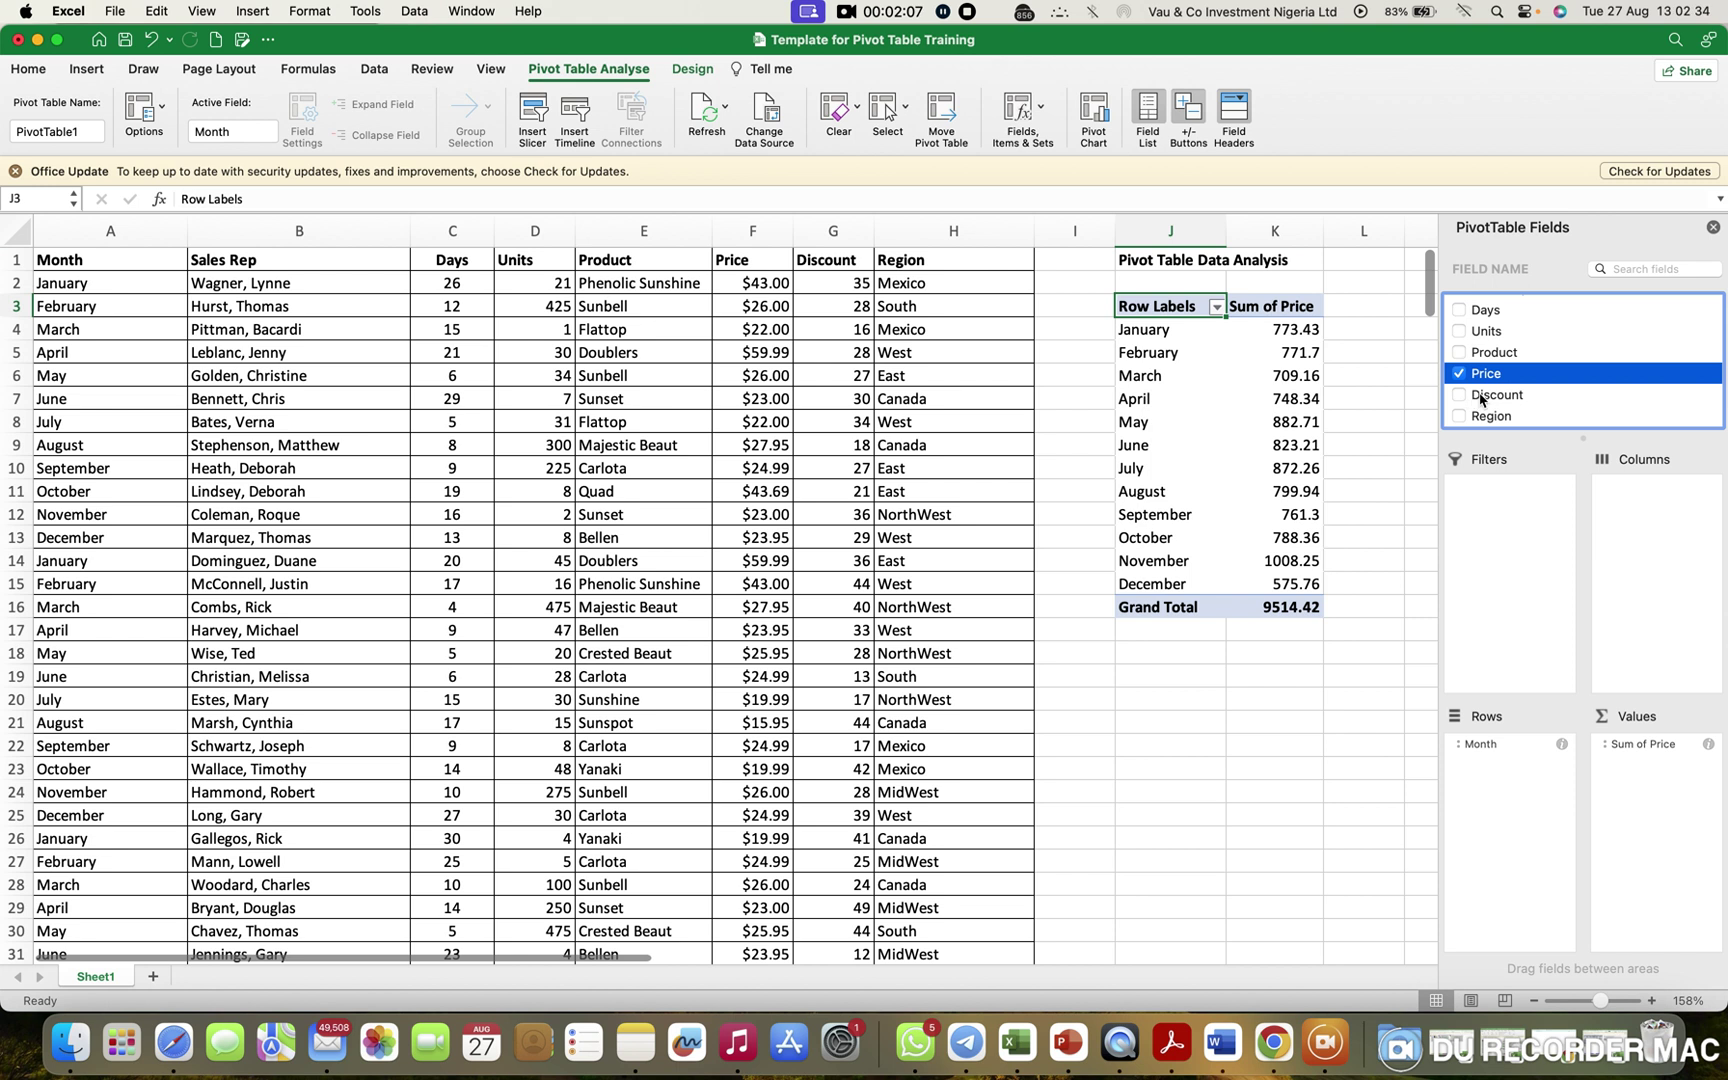
Add the Discount and Units fields to the pivot table's values as sums.
left_click_drag(1481, 400, 1667, 813)
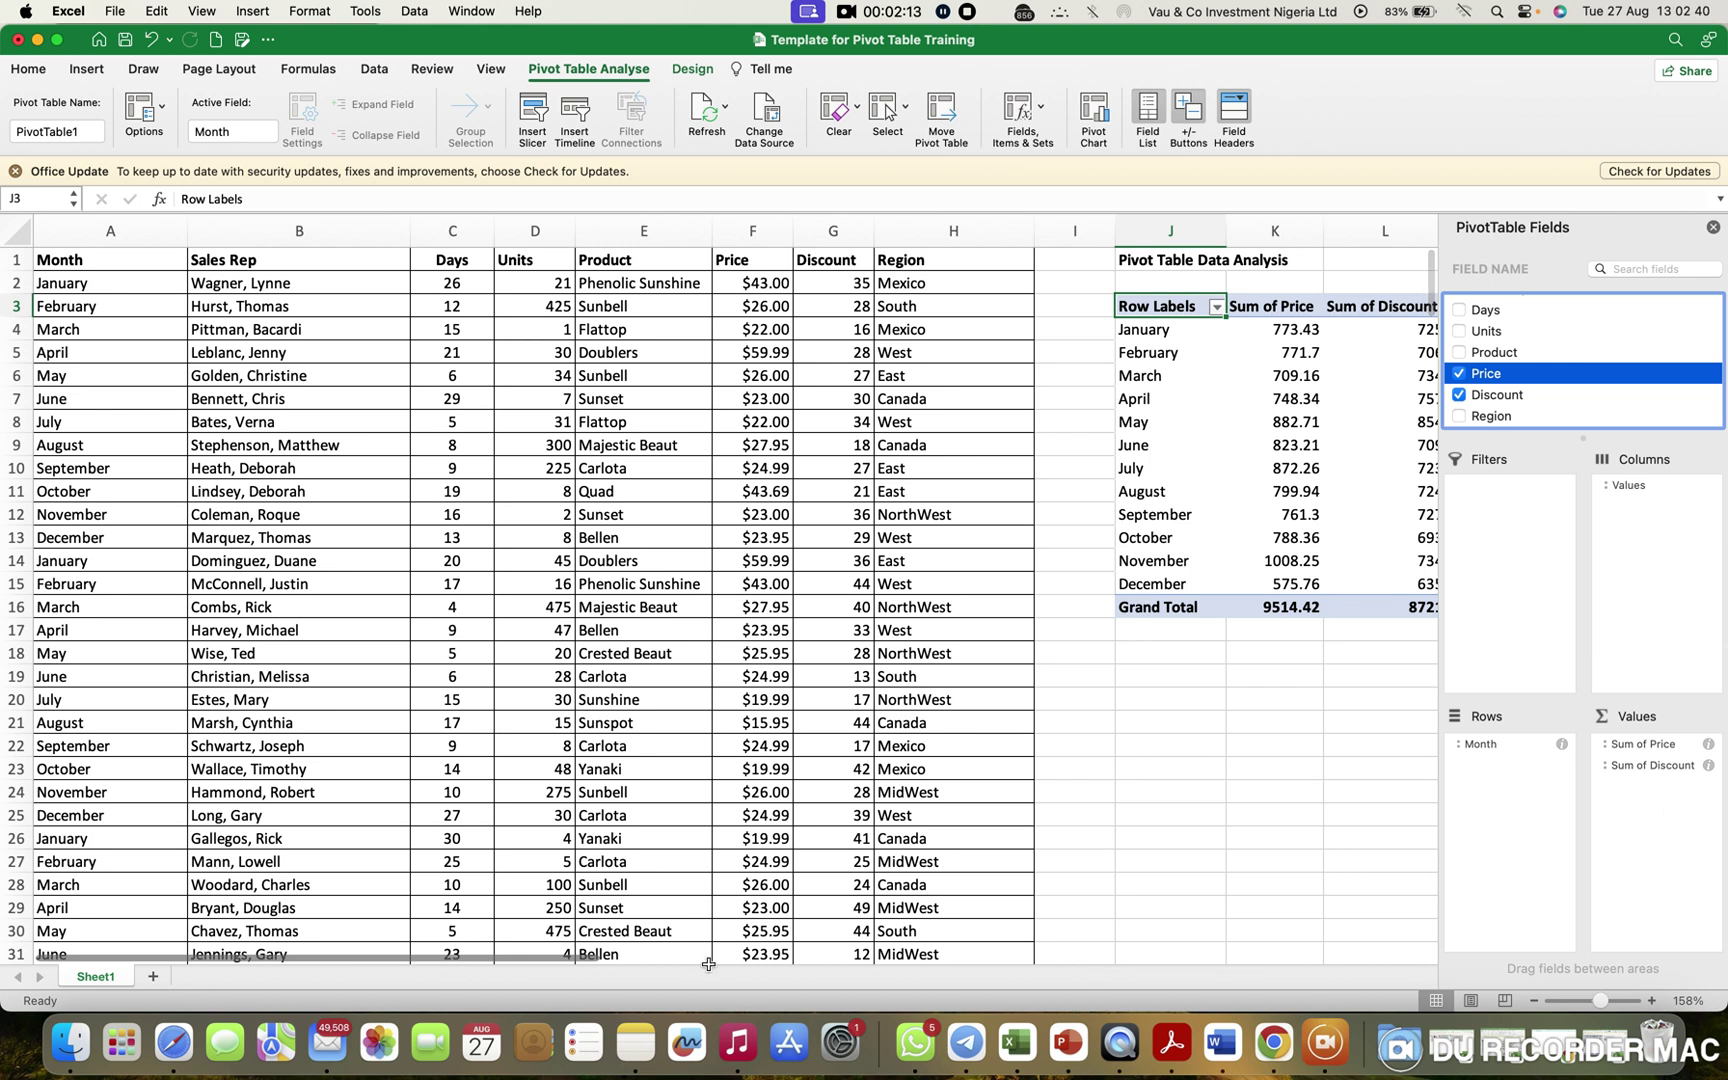
mouse_move(581, 962)
left_mouse_down()
mouse_move(666, 970)
mouse_move(584, 965)
left_mouse_up()
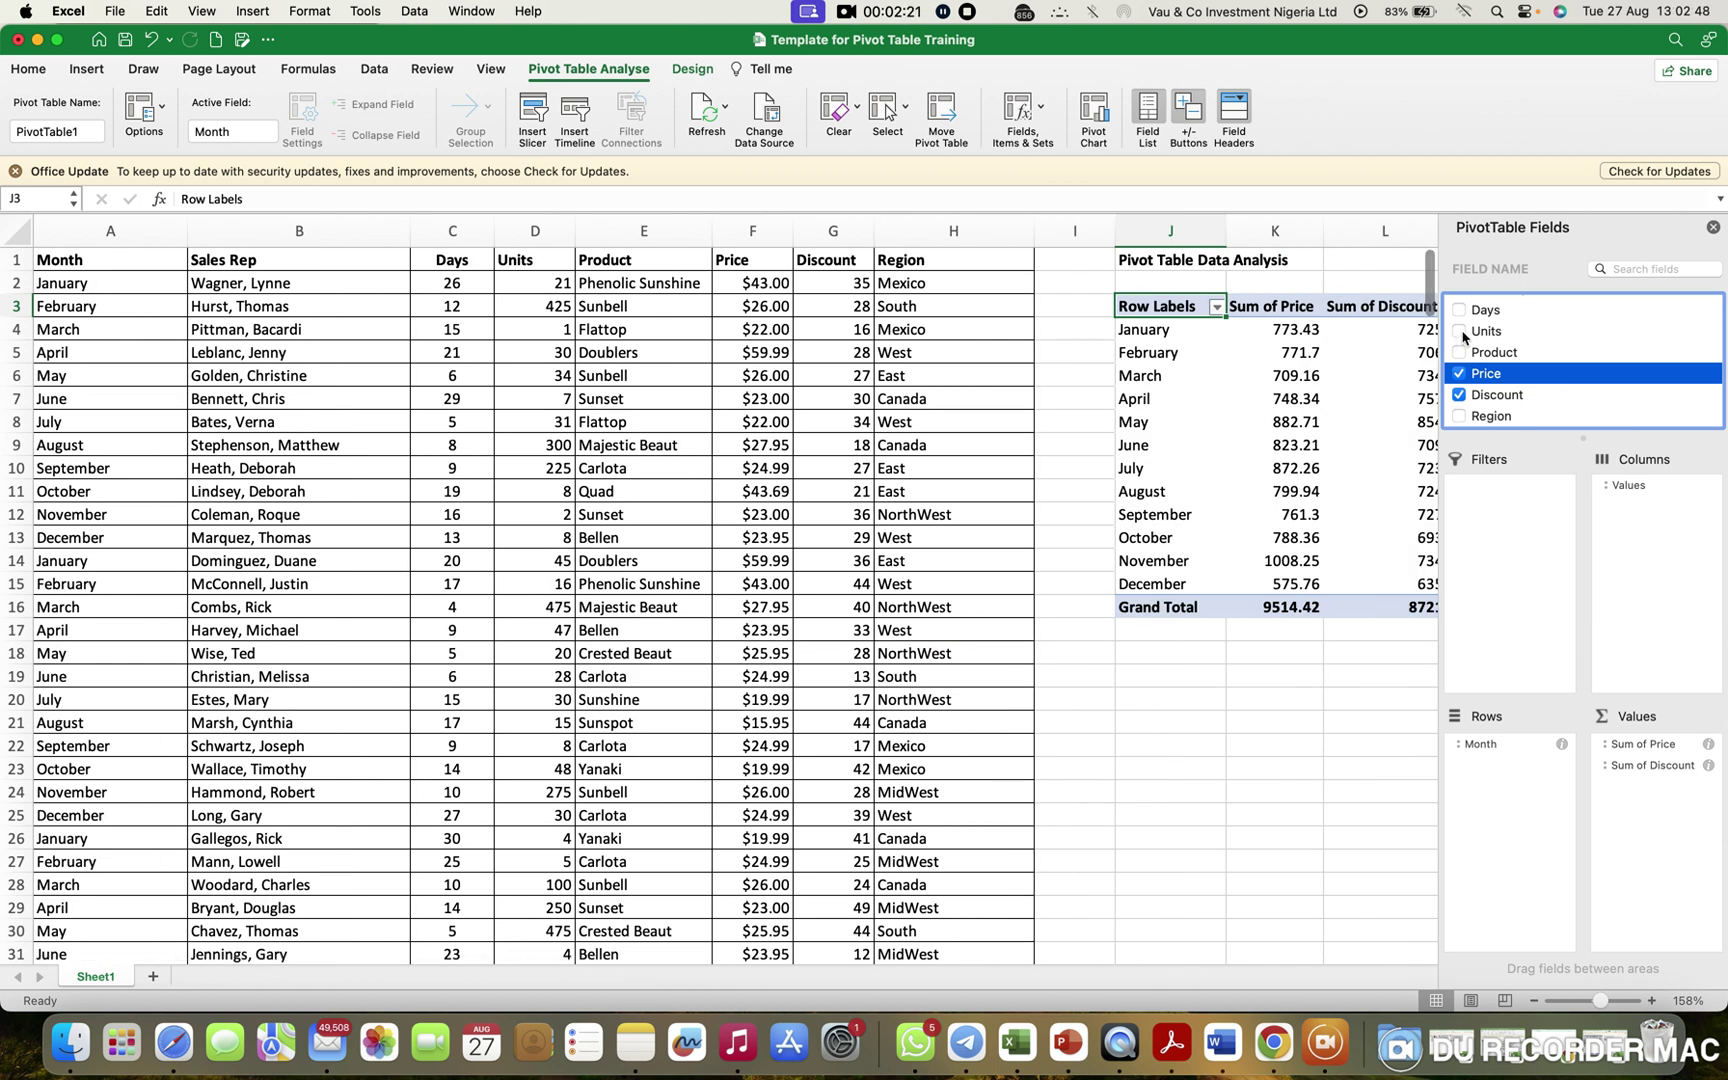
left_click_drag(1484, 339, 1666, 817)
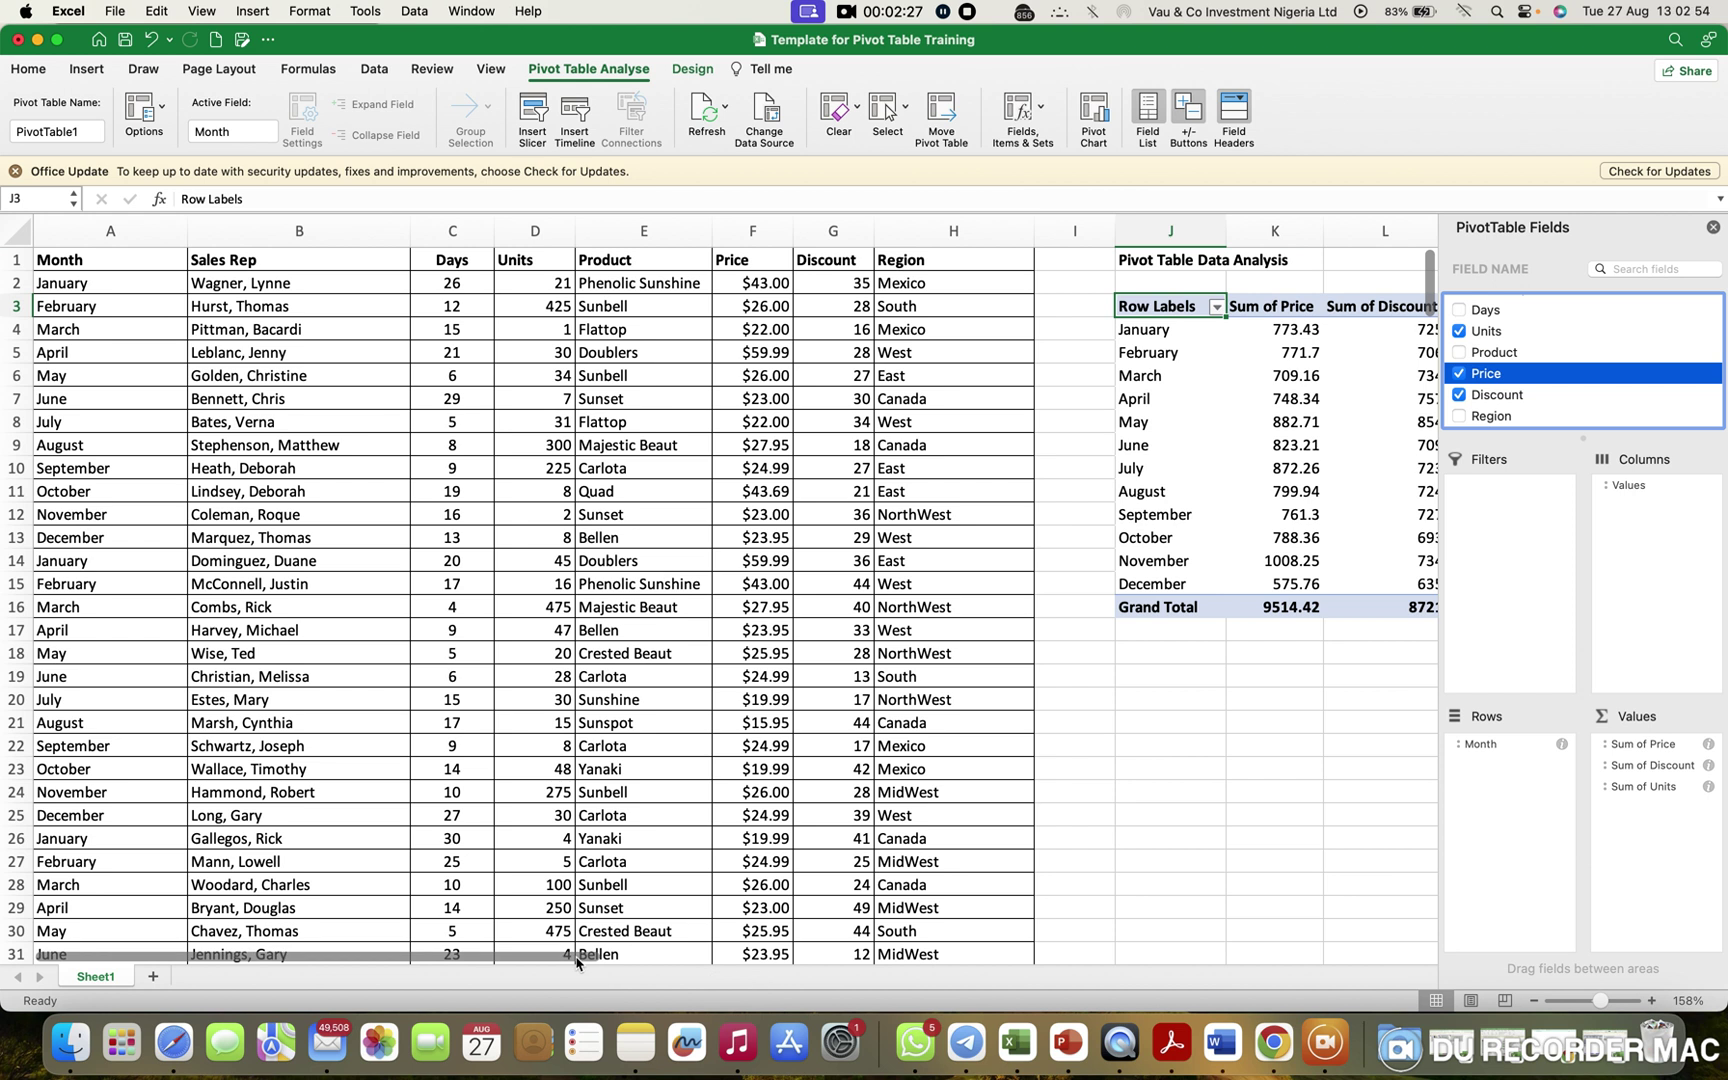
scroll(577, 955, "right", 5)
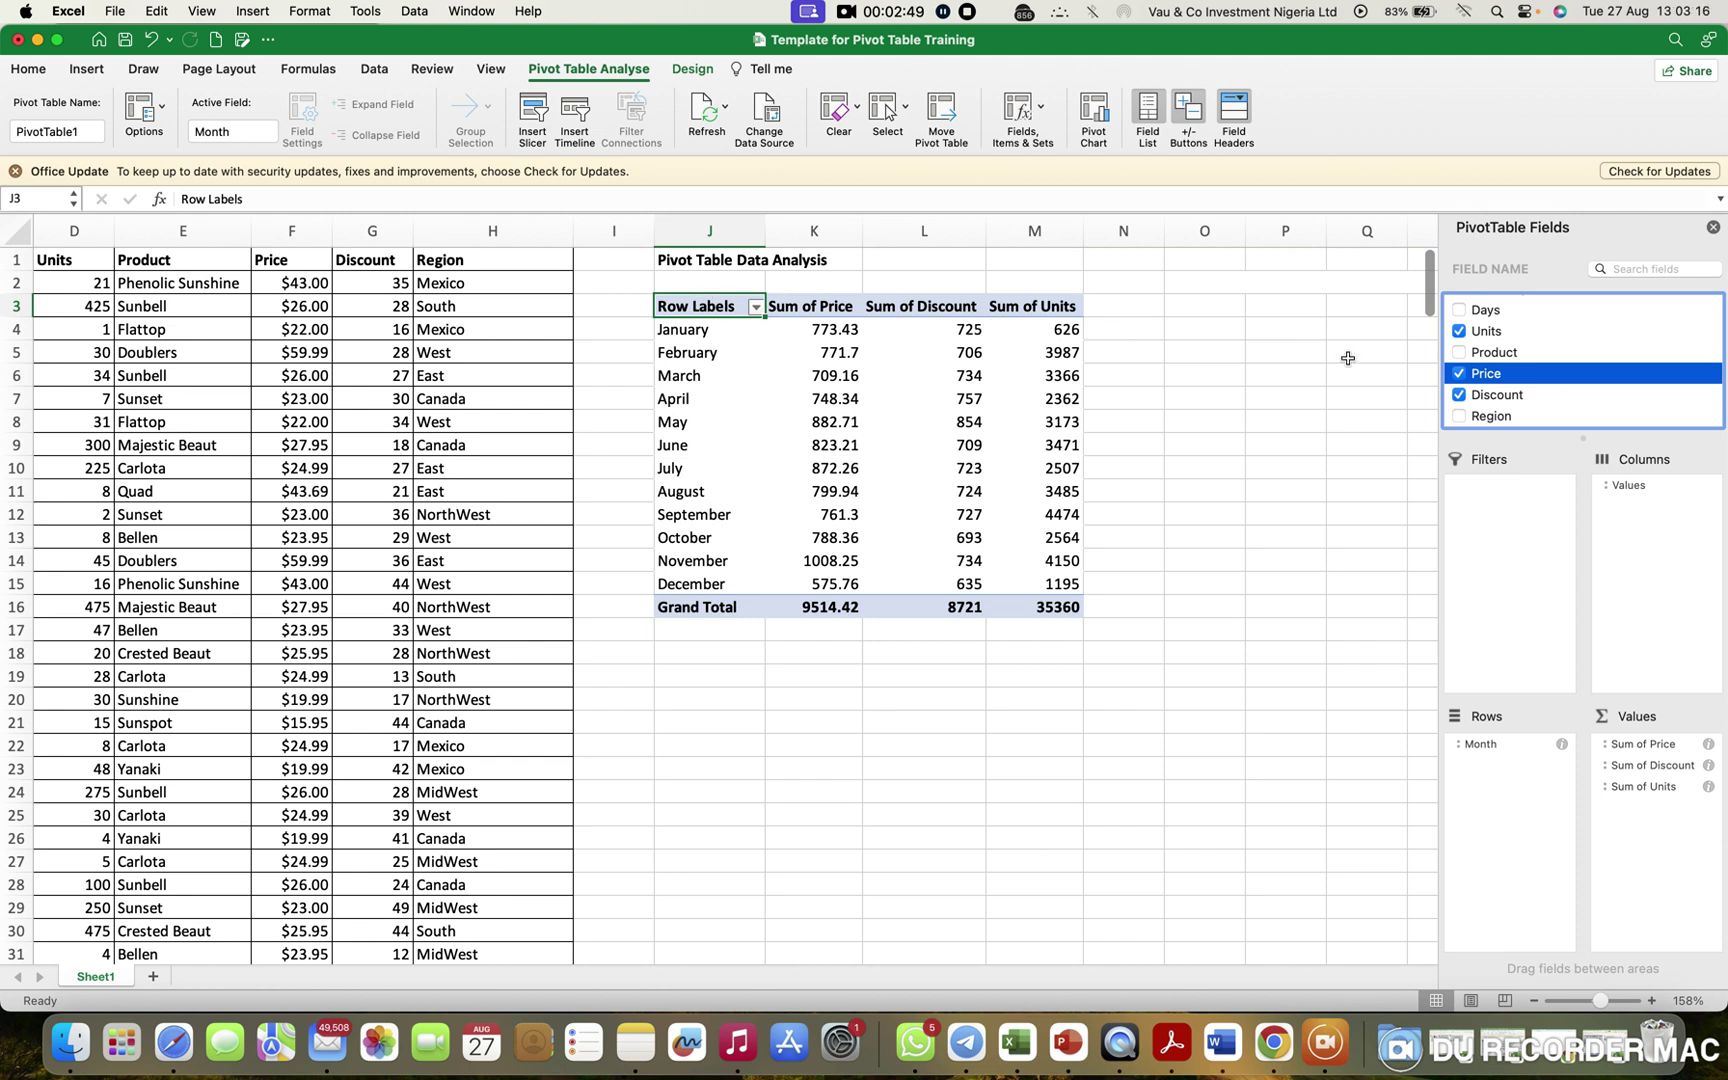
Remove Month from the pivot table's rows, try Sales Rep in its place and remove that field as well.
scroll(1460, 330, "up", 2)
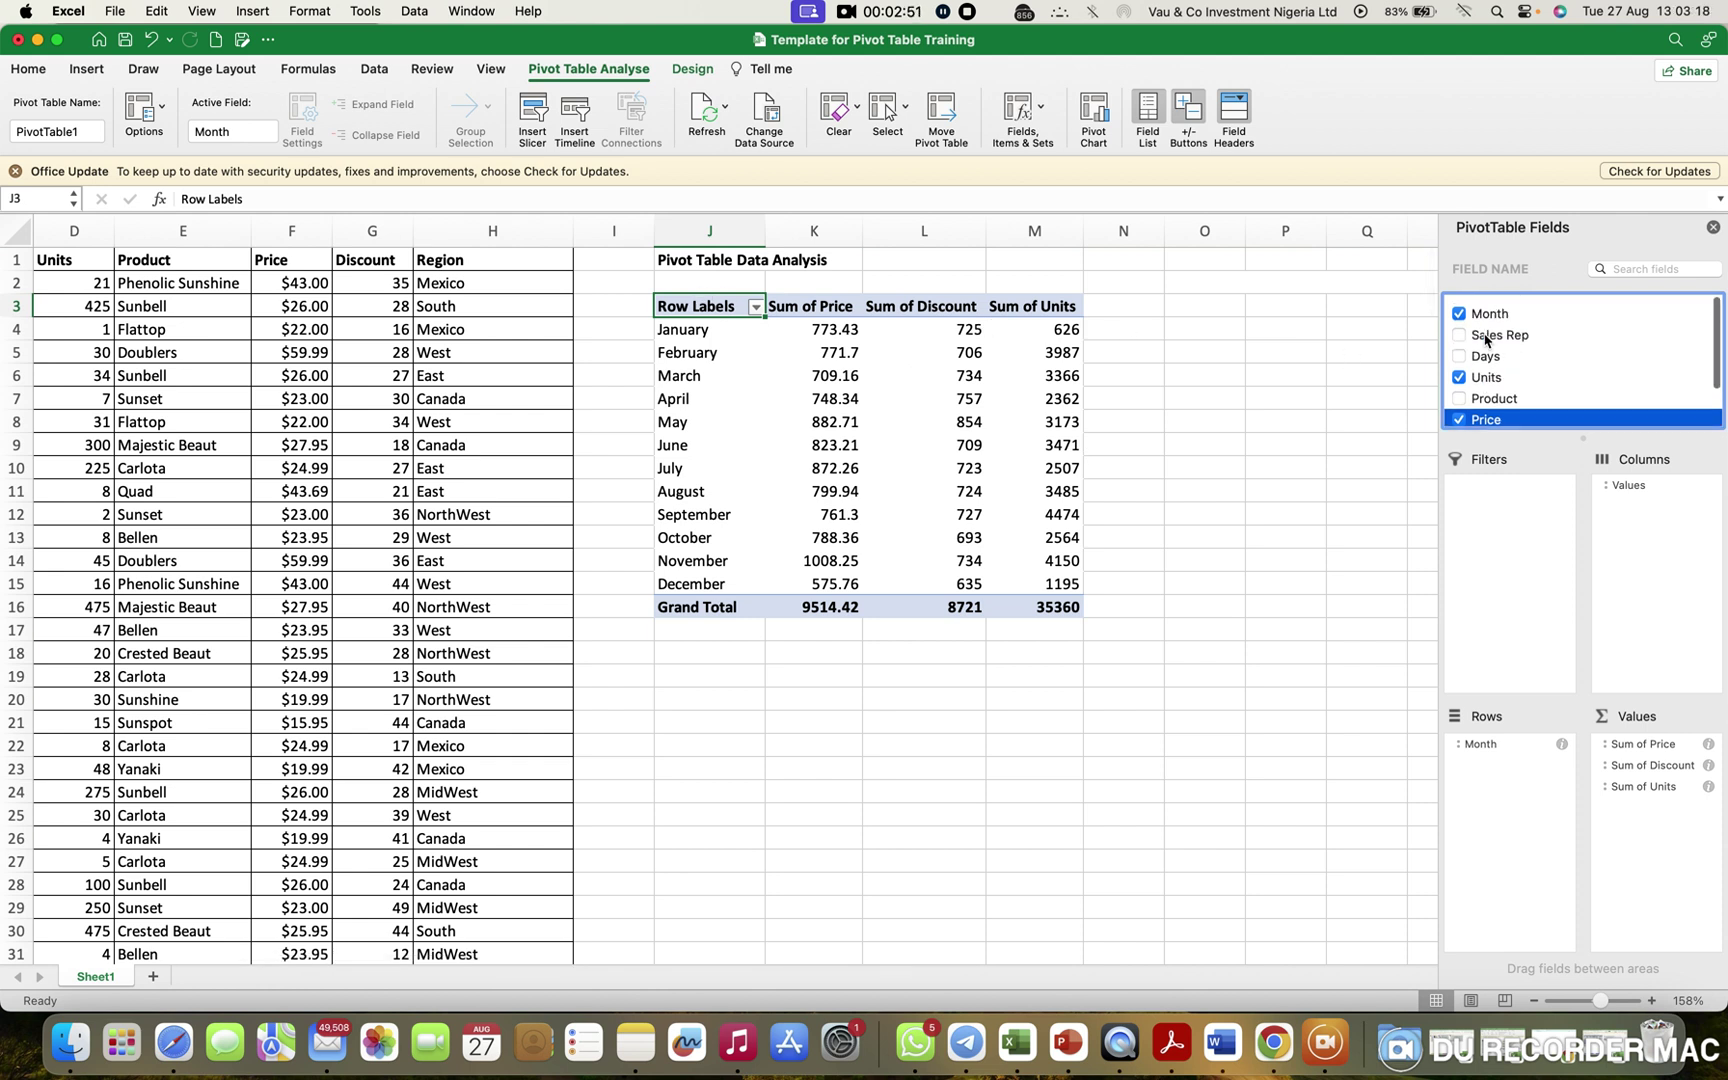
left_click(1460, 307)
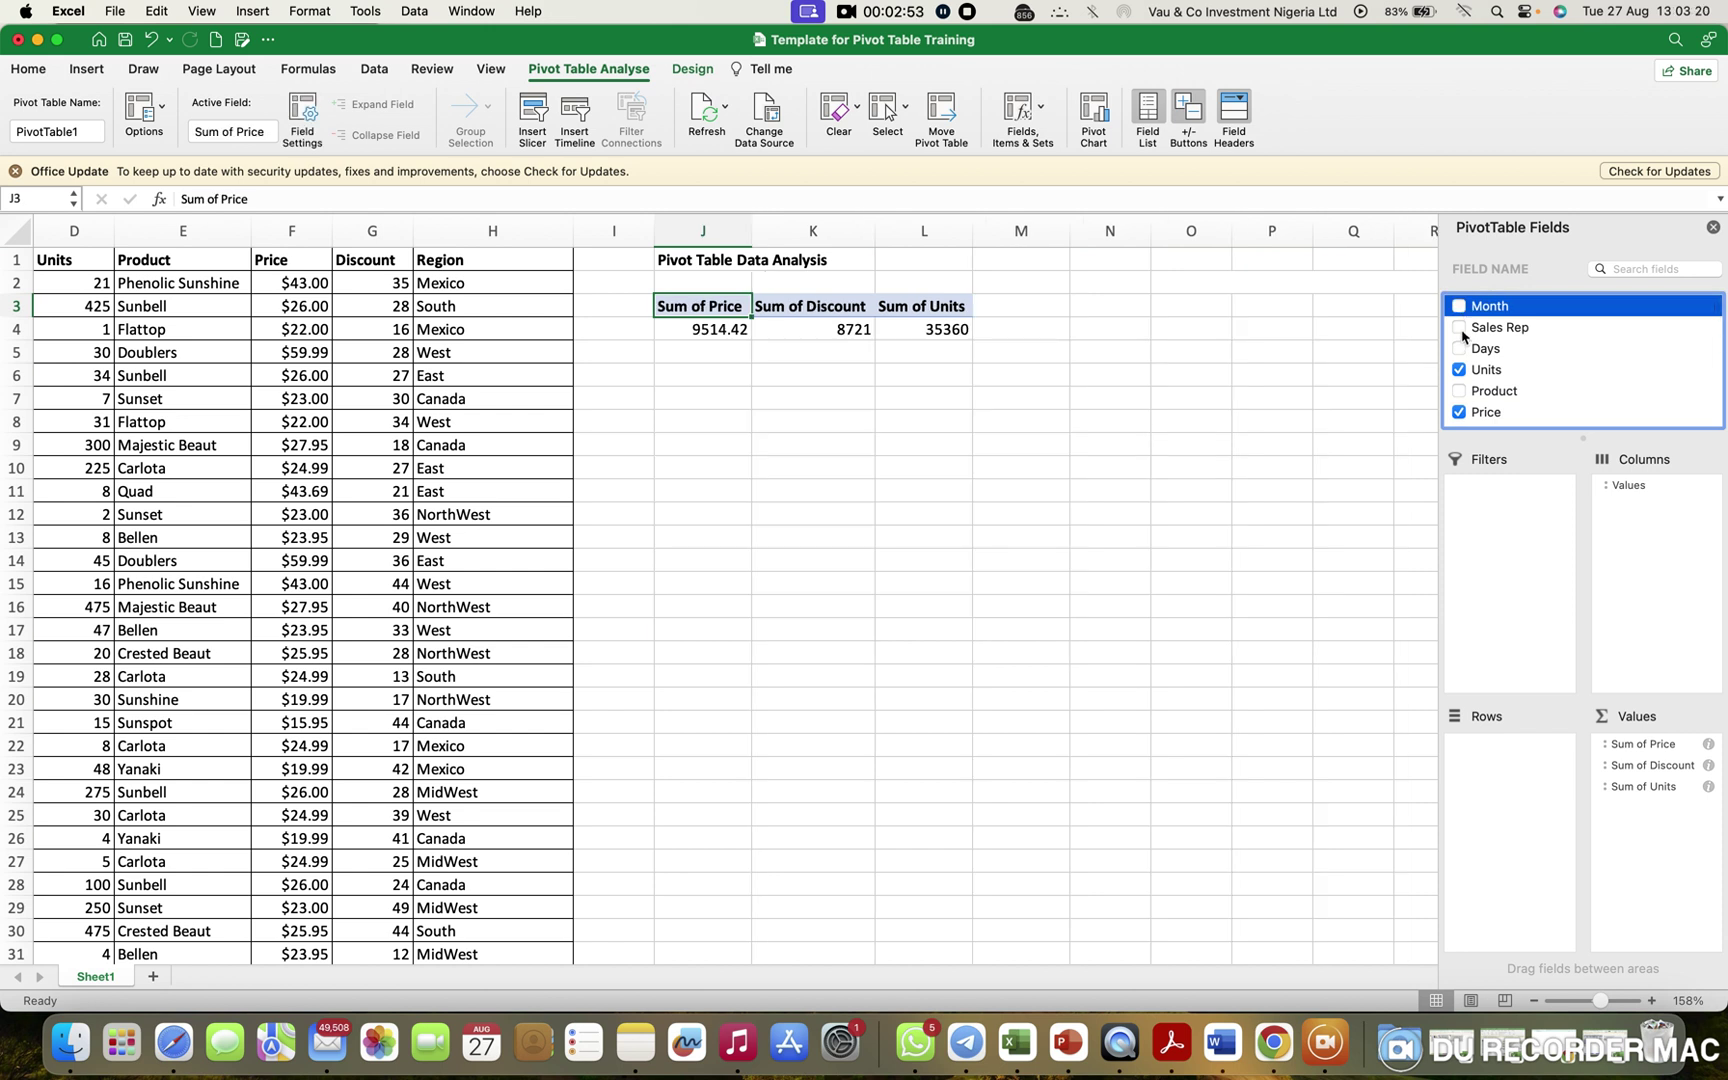
left_click(1460, 329)
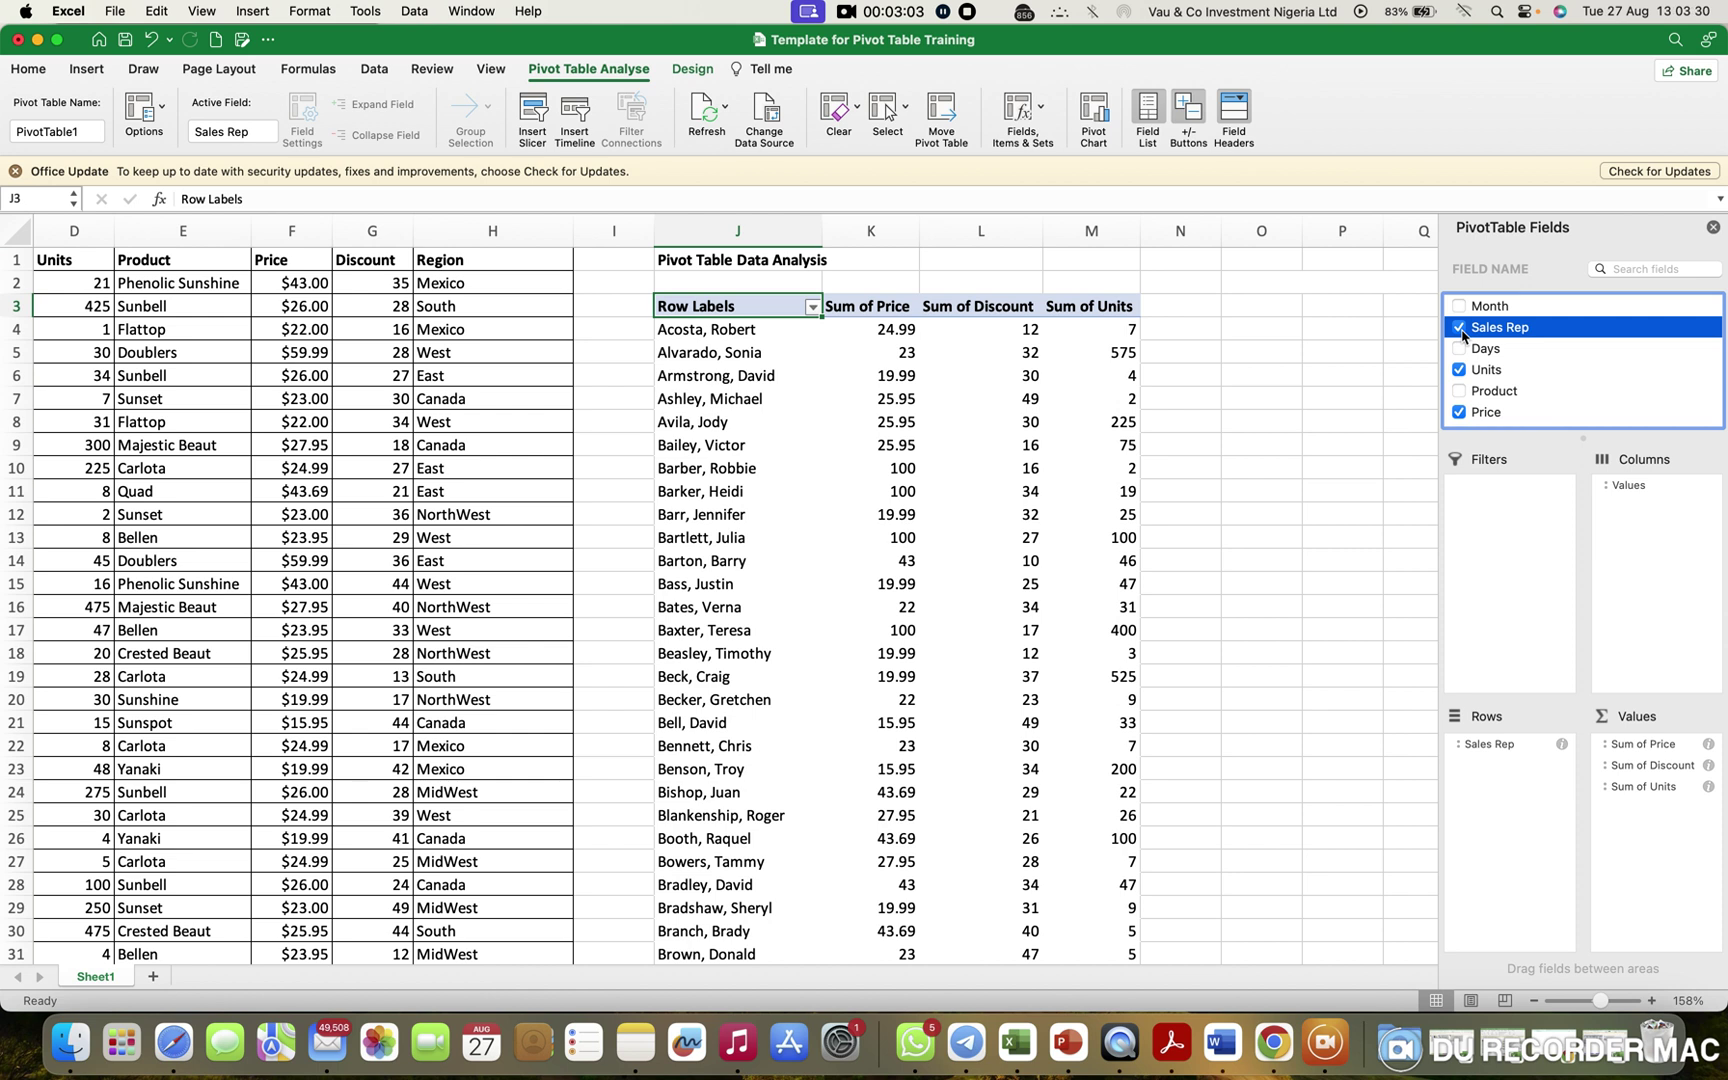
left_click(1460, 329)
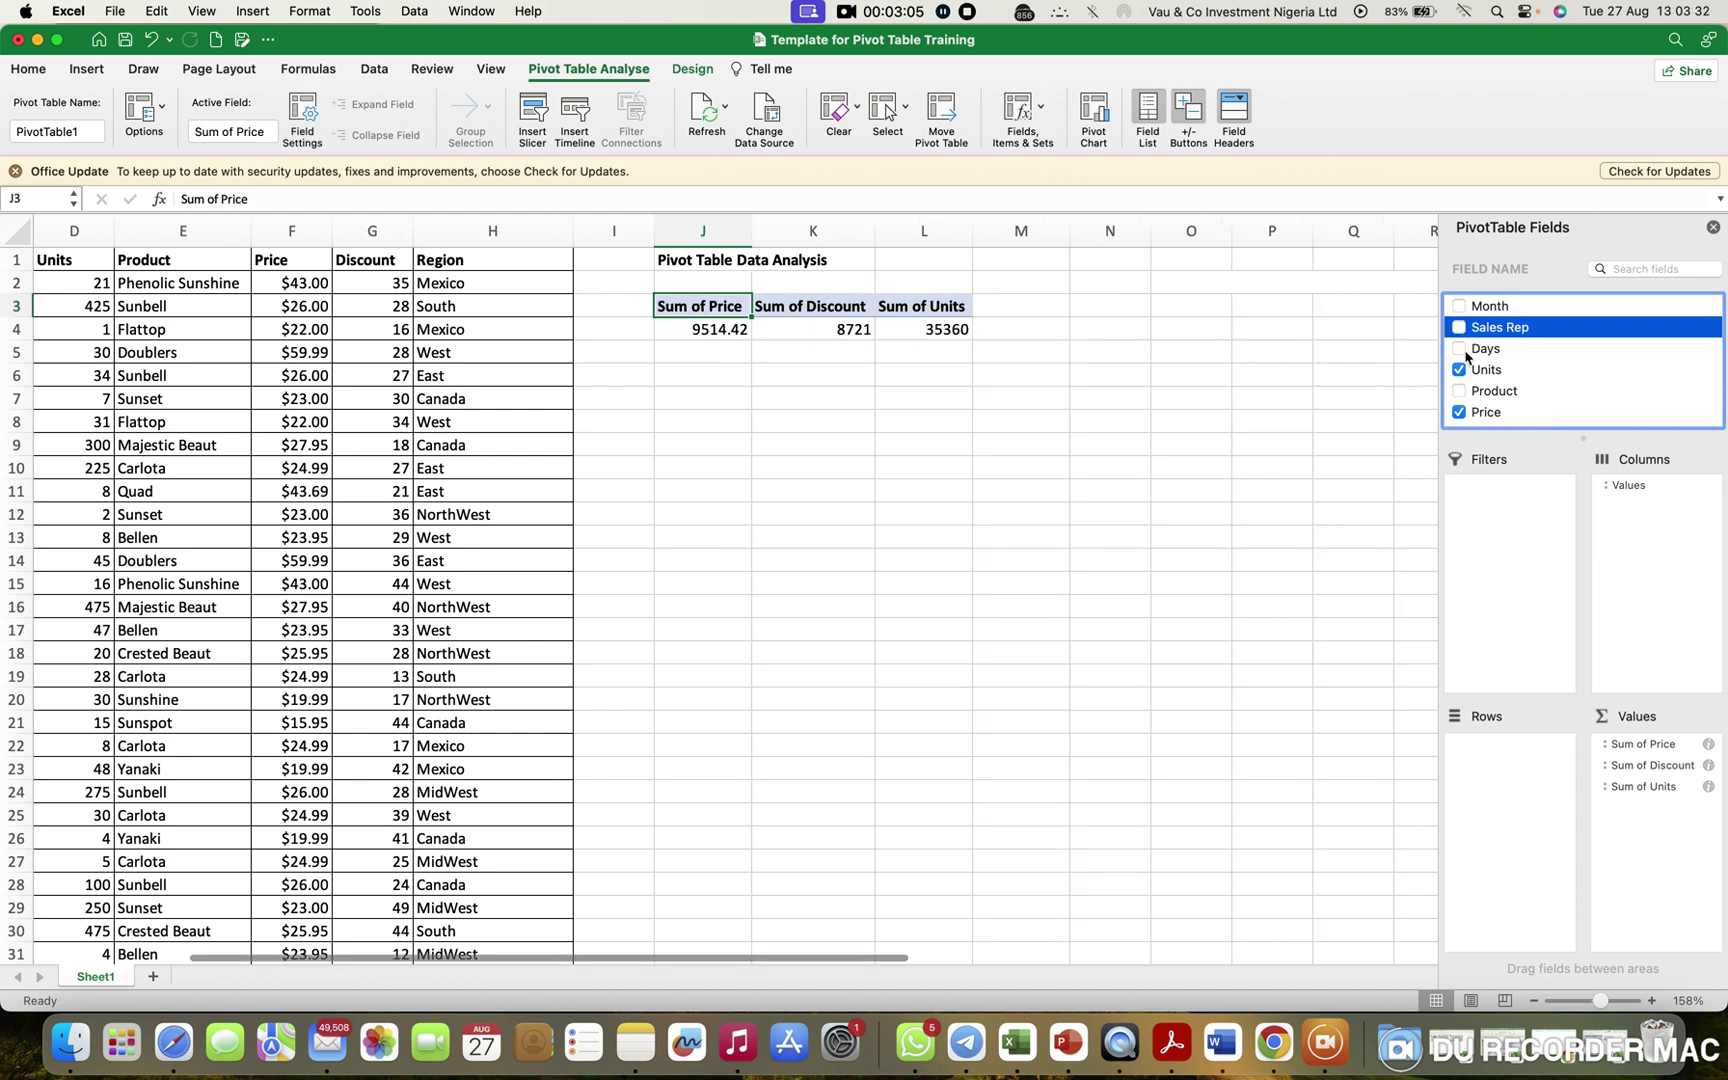
Place the Region field in the pivot table's rows to summarize price, discount and units by region.
scroll(1467, 403, "down", 2)
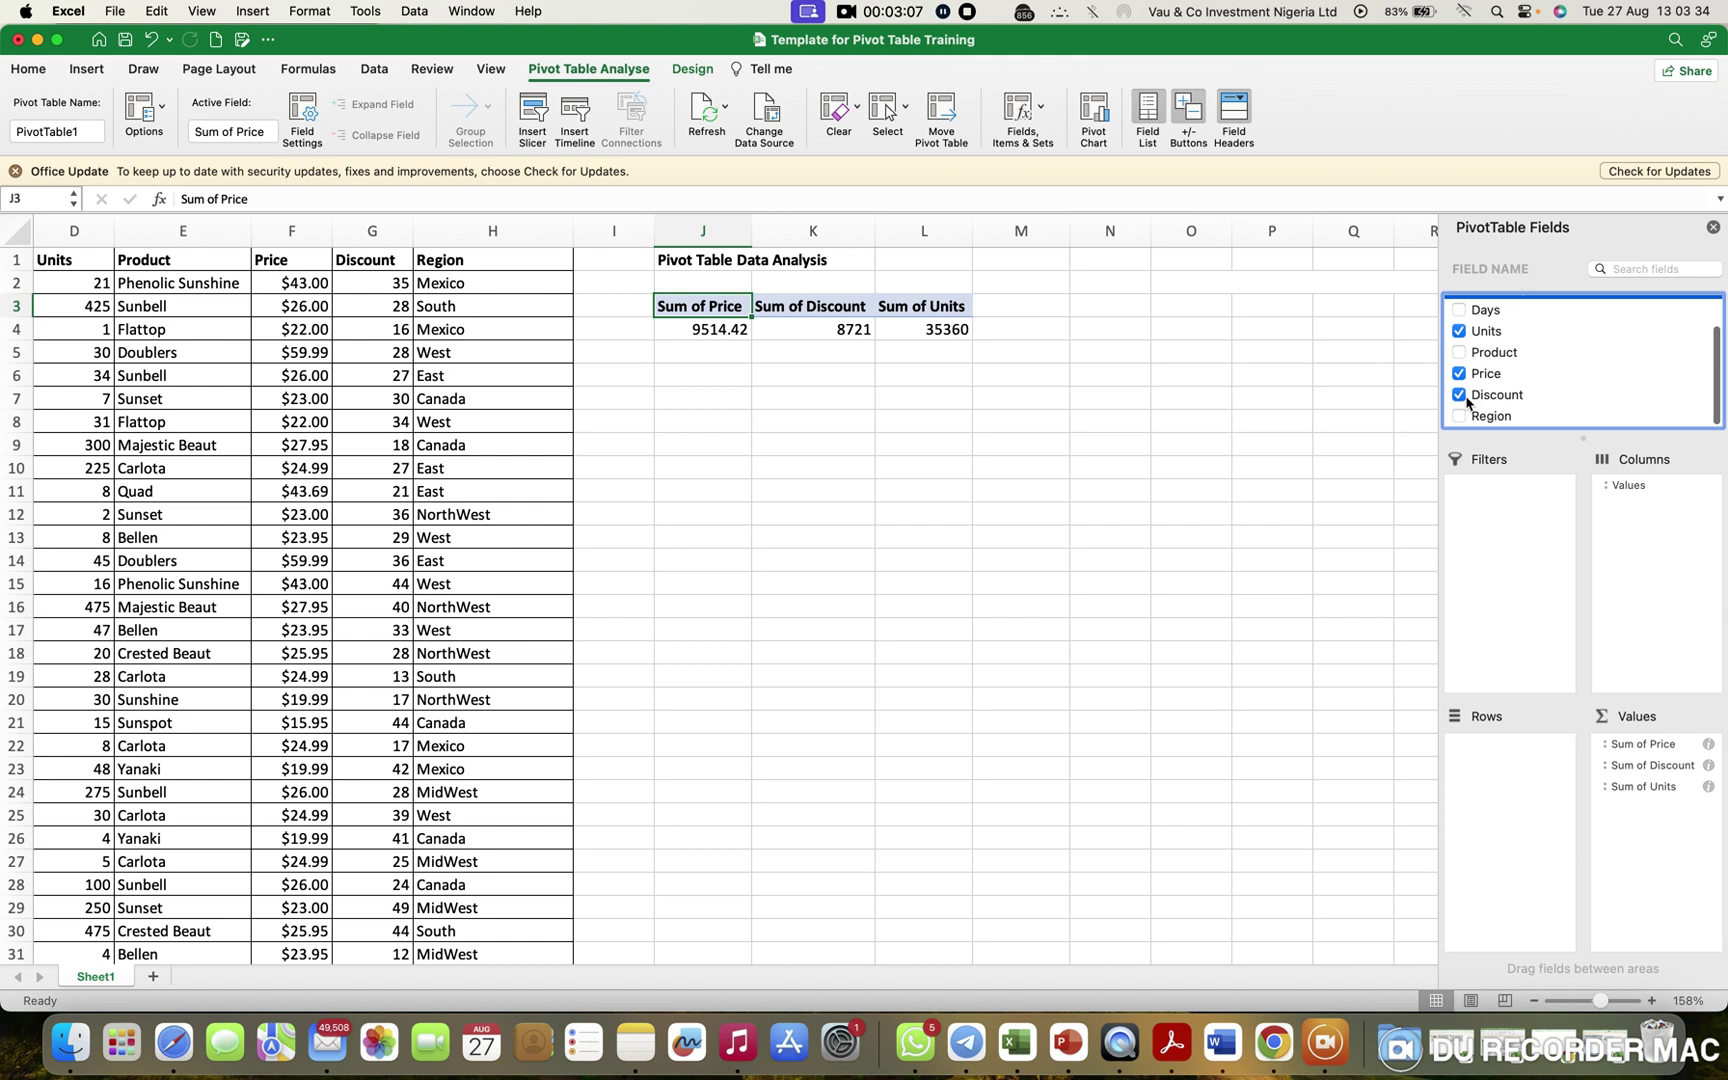
left_click(1462, 419)
left_click(1460, 417)
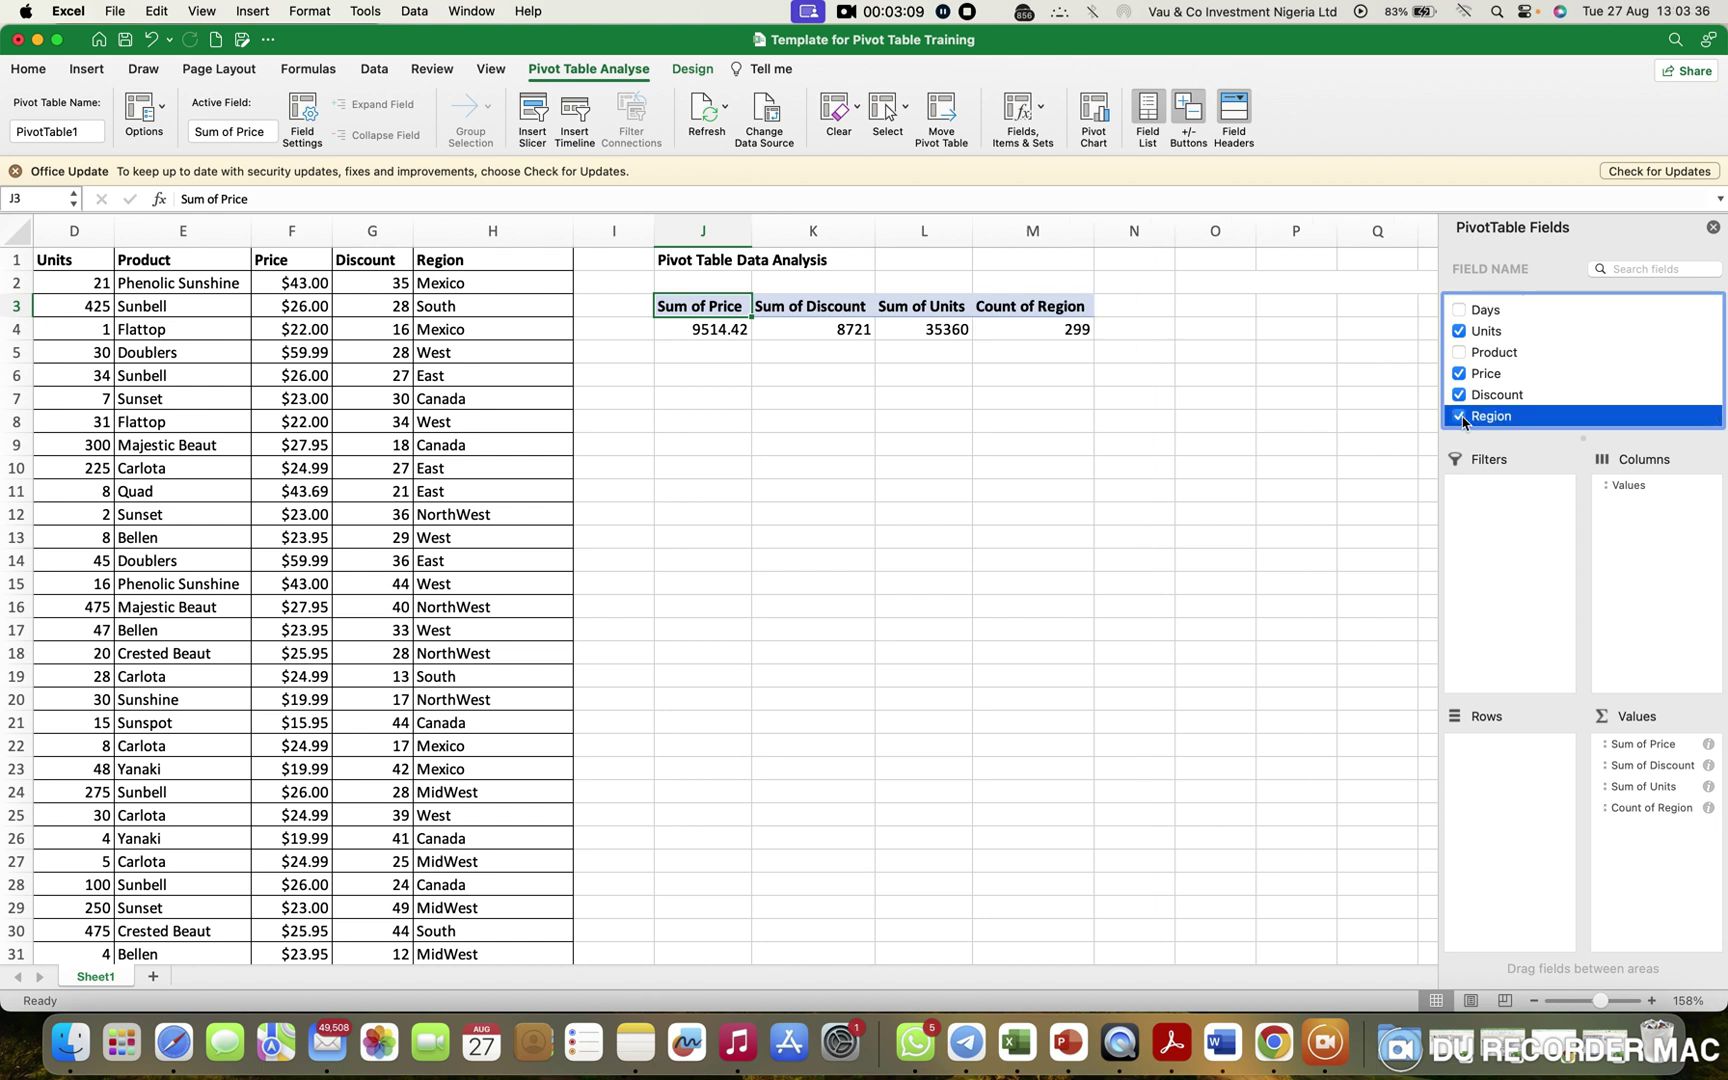
left_click(1460, 417)
left_click(1460, 417)
left_click(1458, 416)
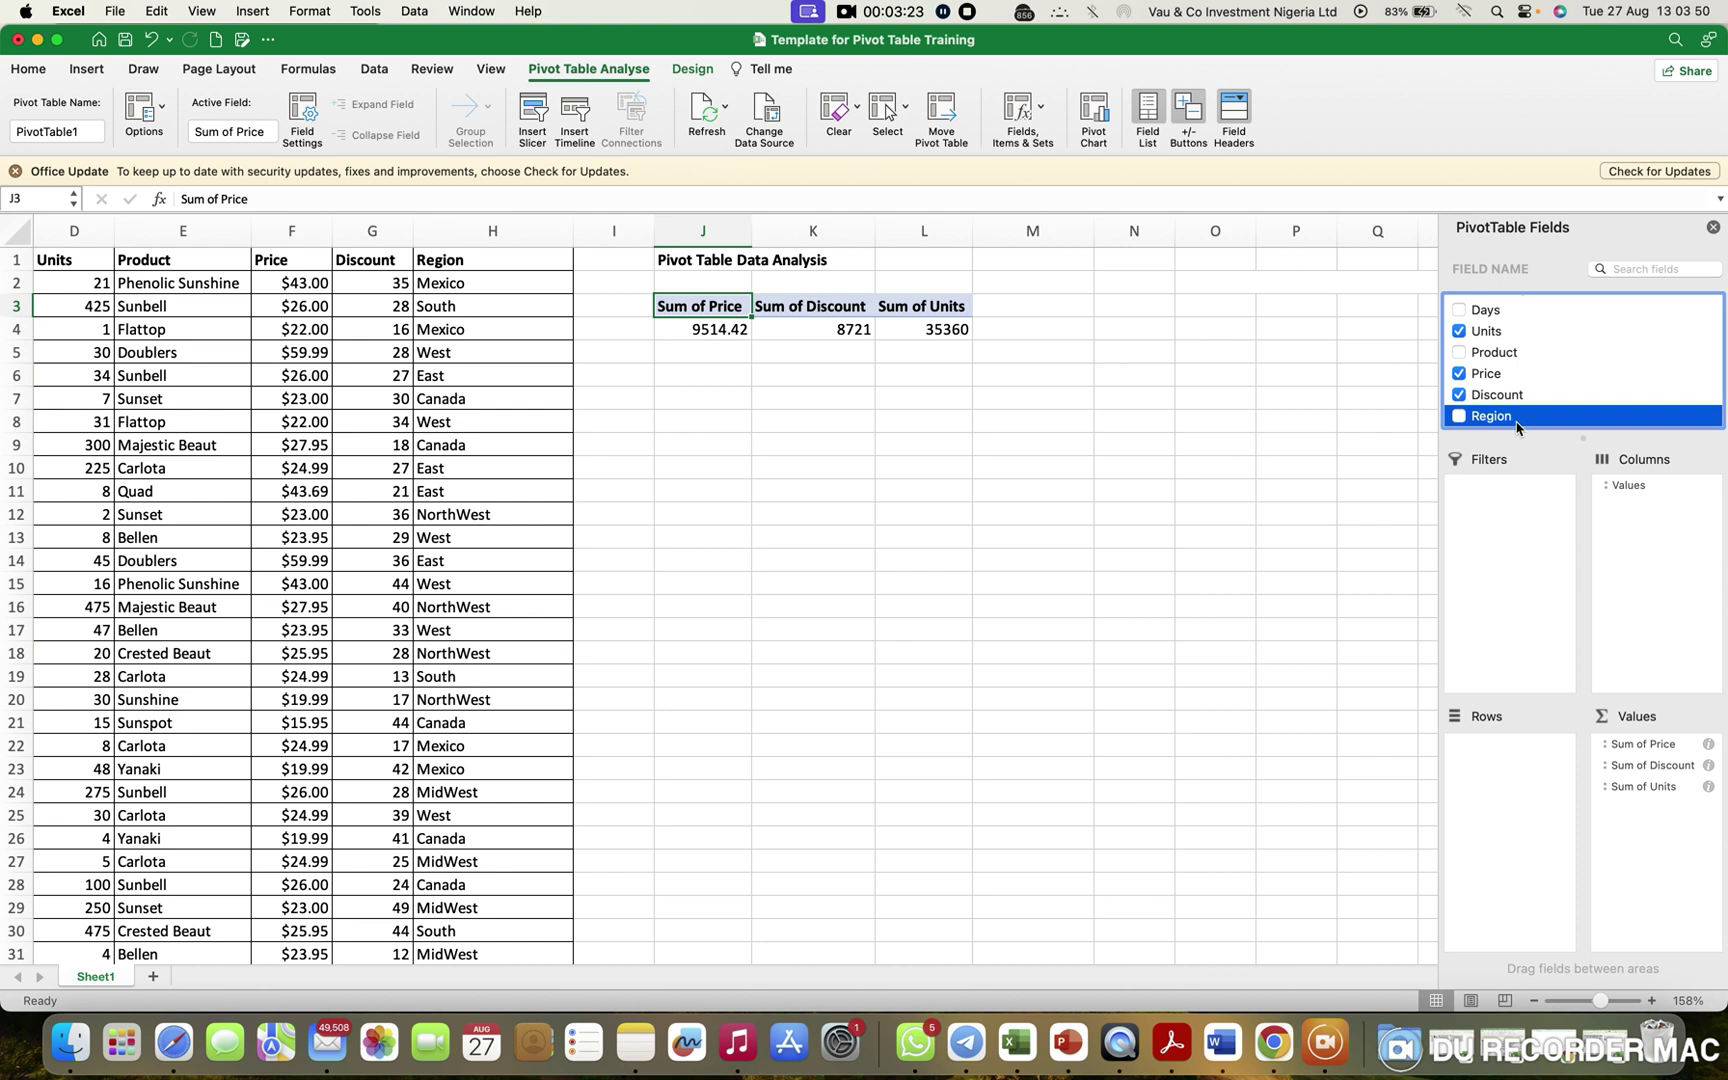
left_click_drag(1517, 427, 1512, 803)
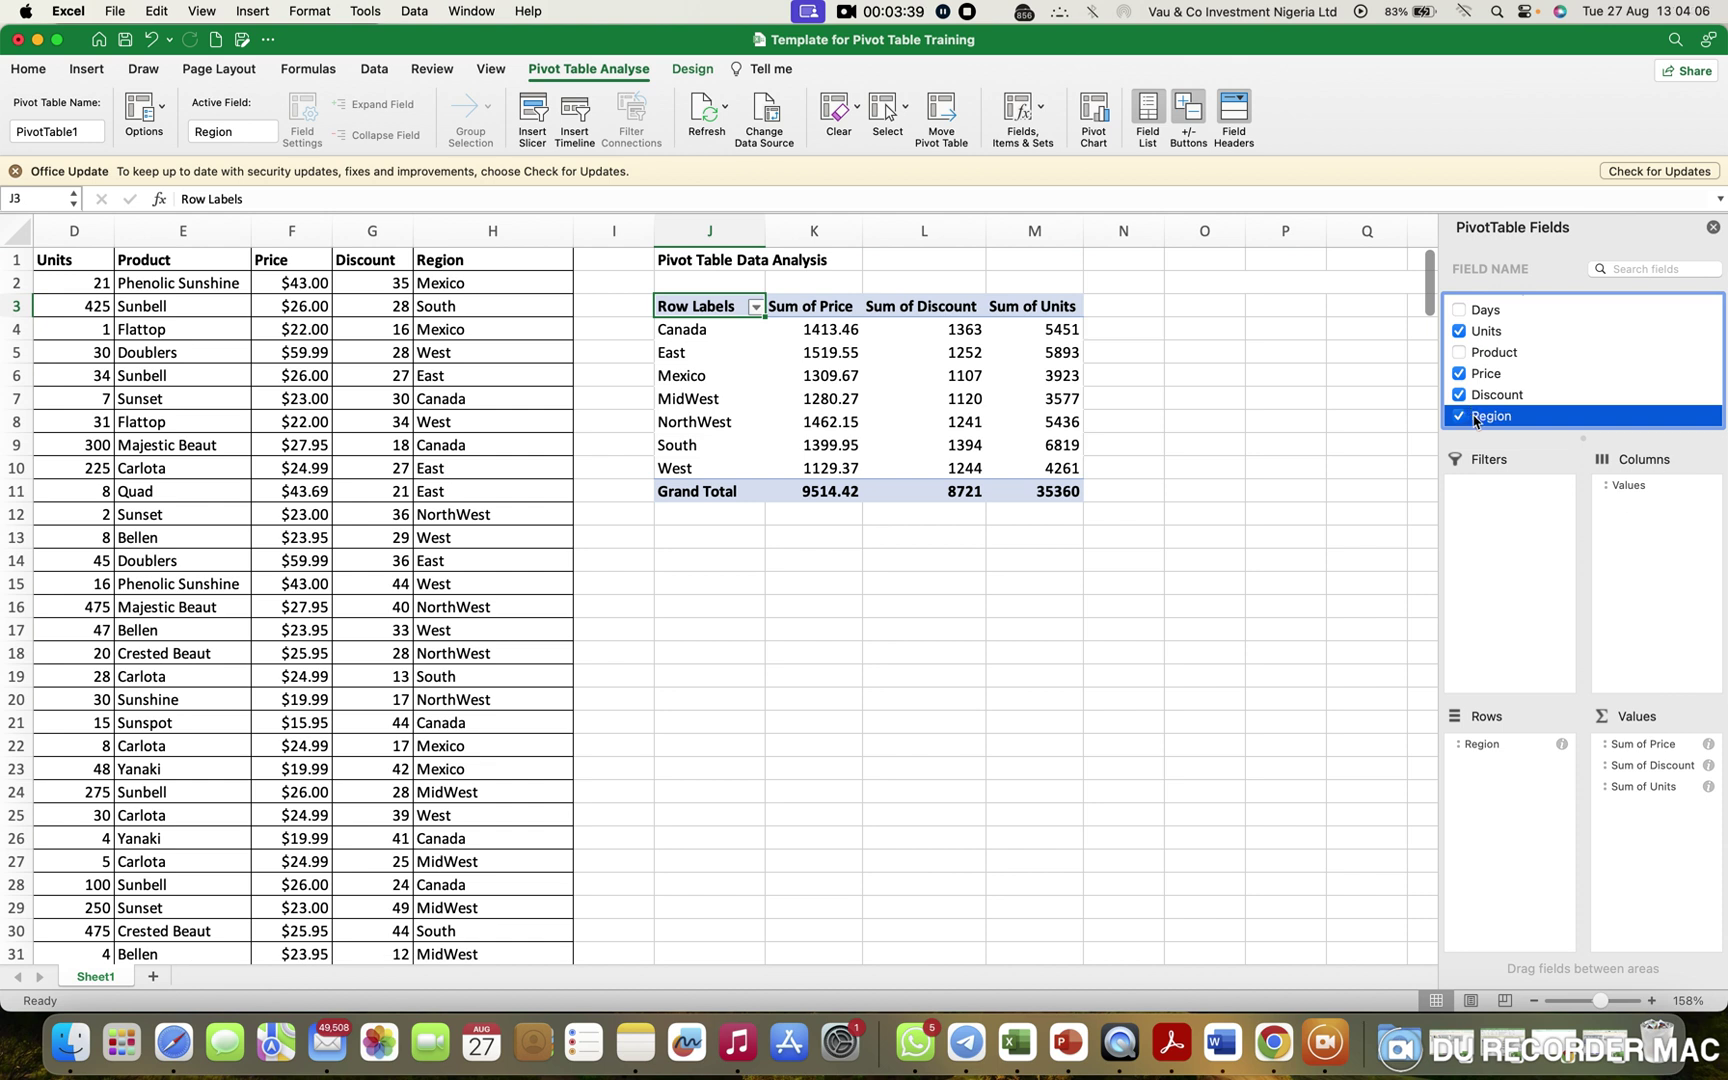
Move Region from the pivot table's rows to its columns and look over the resulting wide layout.
left_click_drag(1479, 752, 1680, 547)
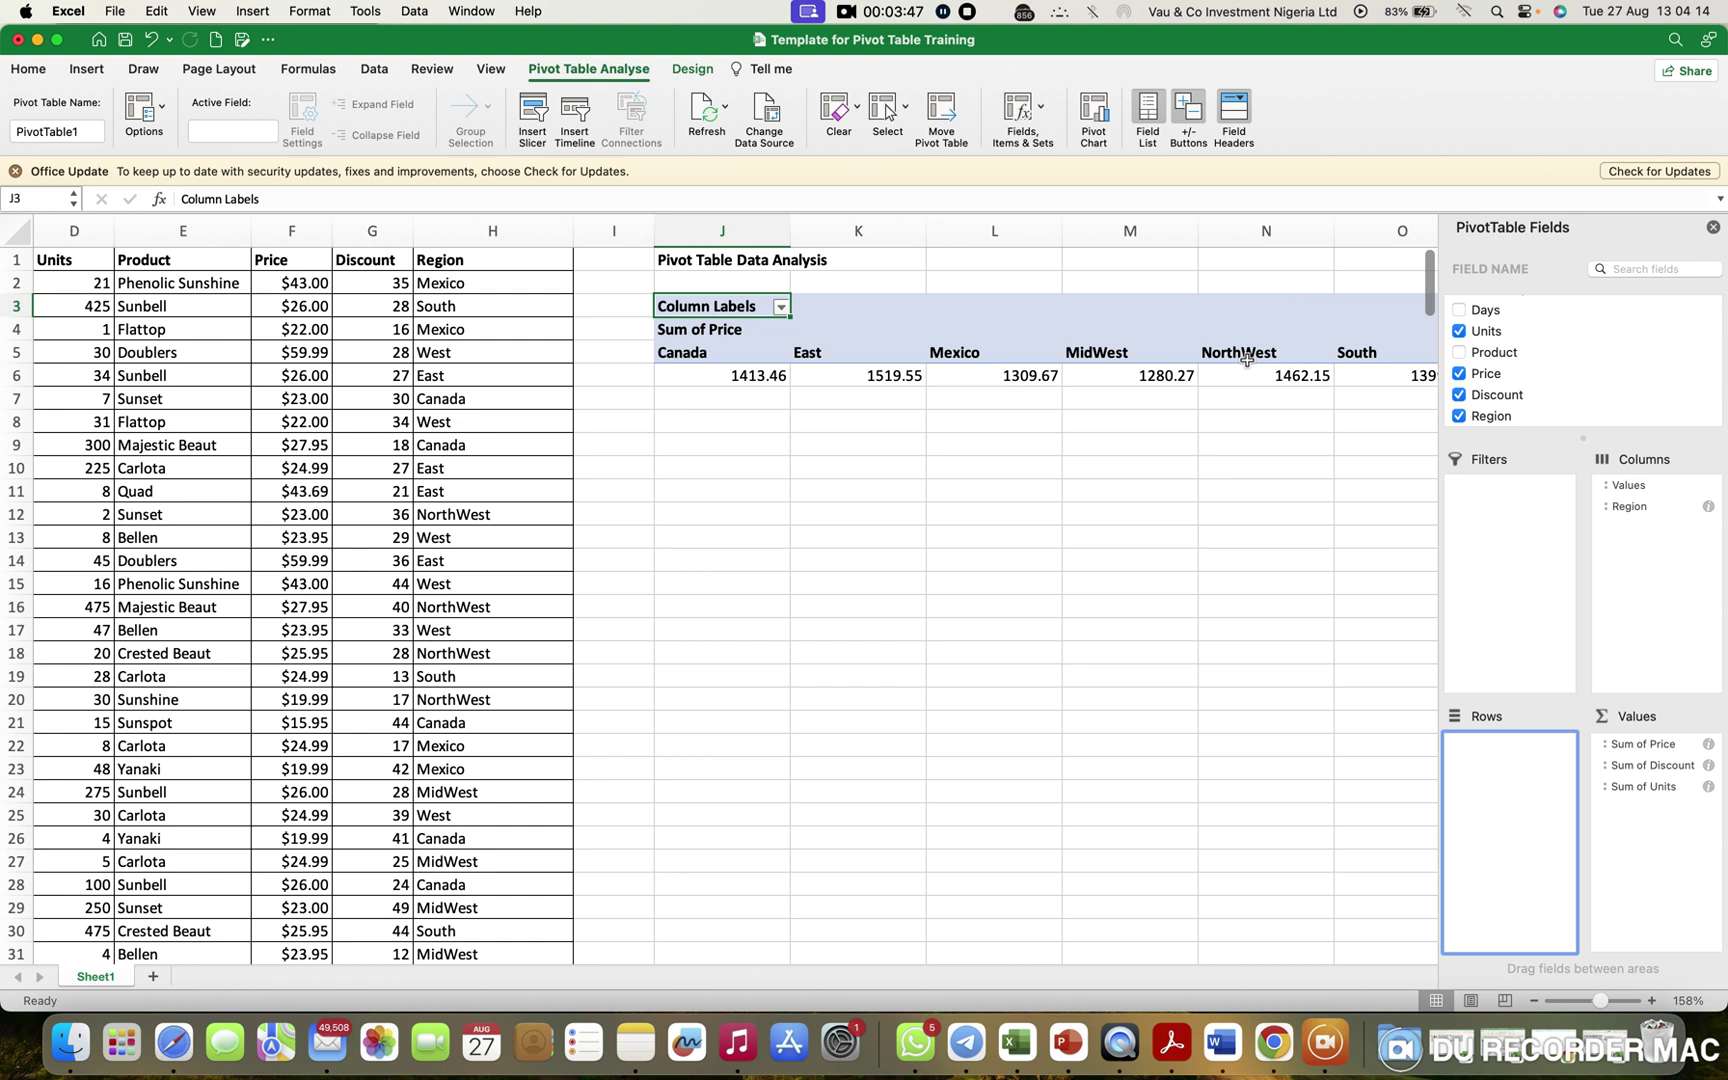
scroll(1295, 365, "right", 3)
scroll(1295, 365, "right", 8)
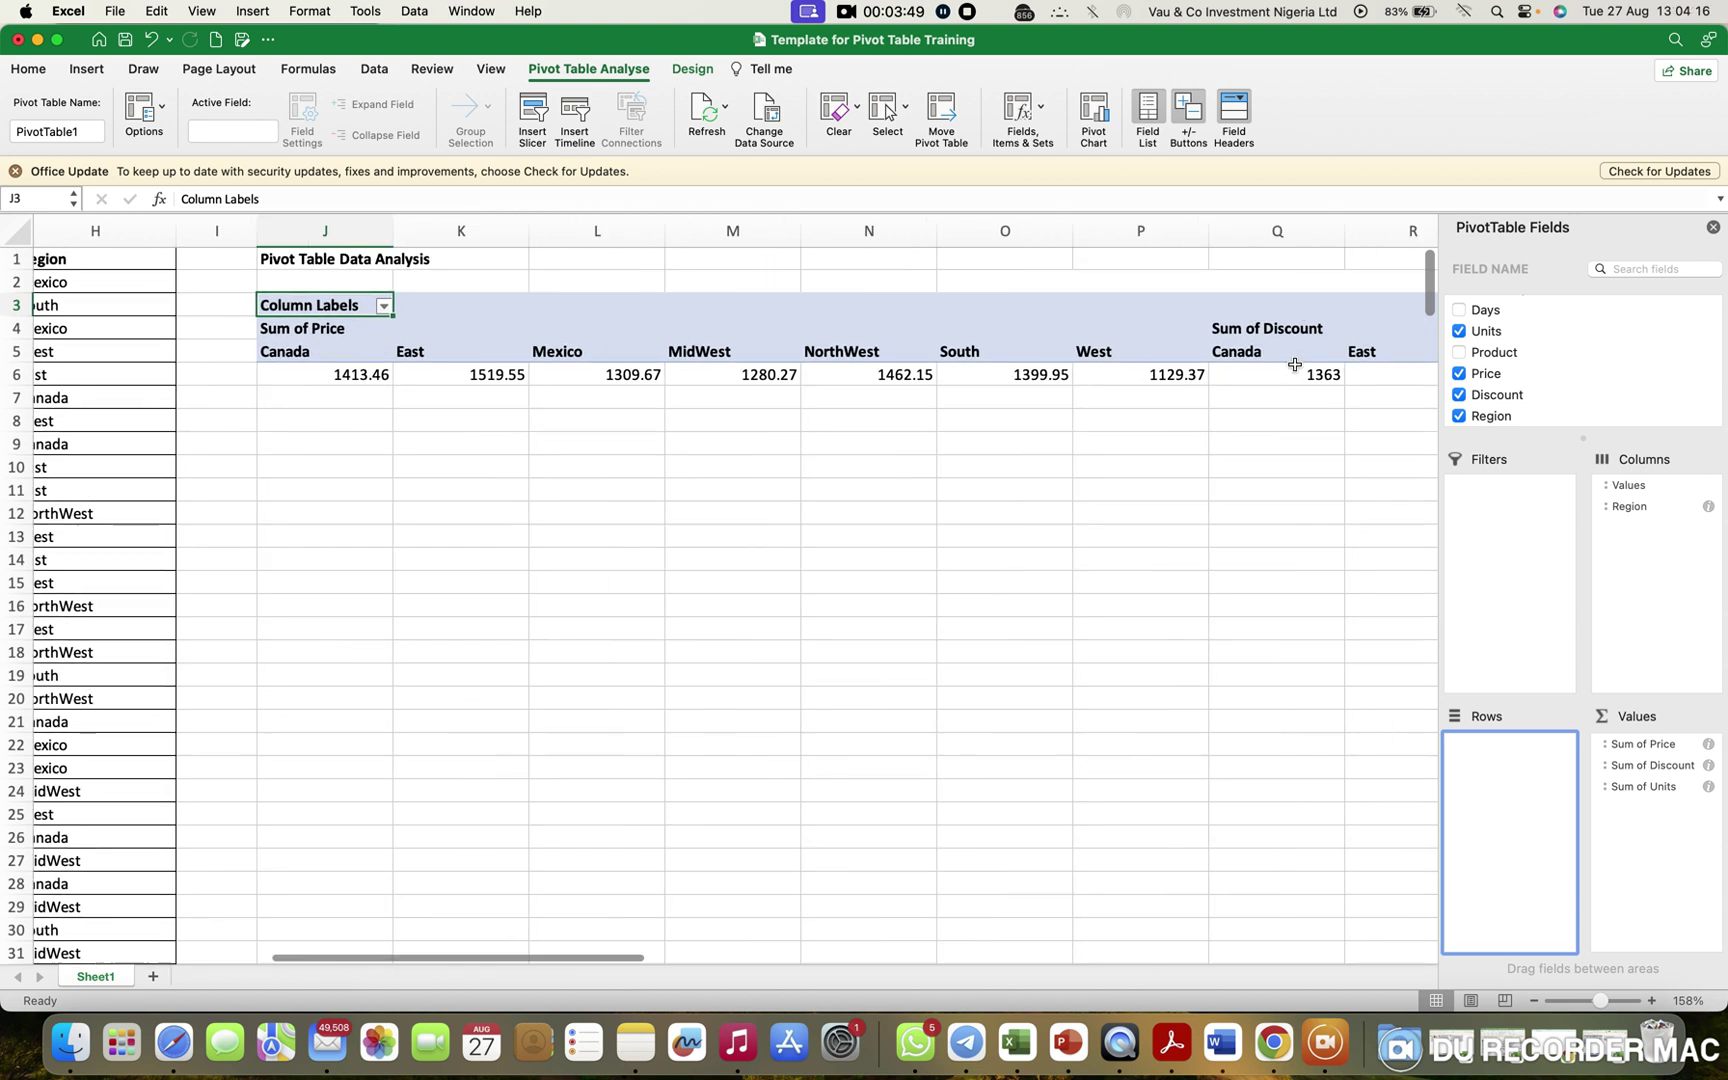
scroll(1295, 365, "right", 3)
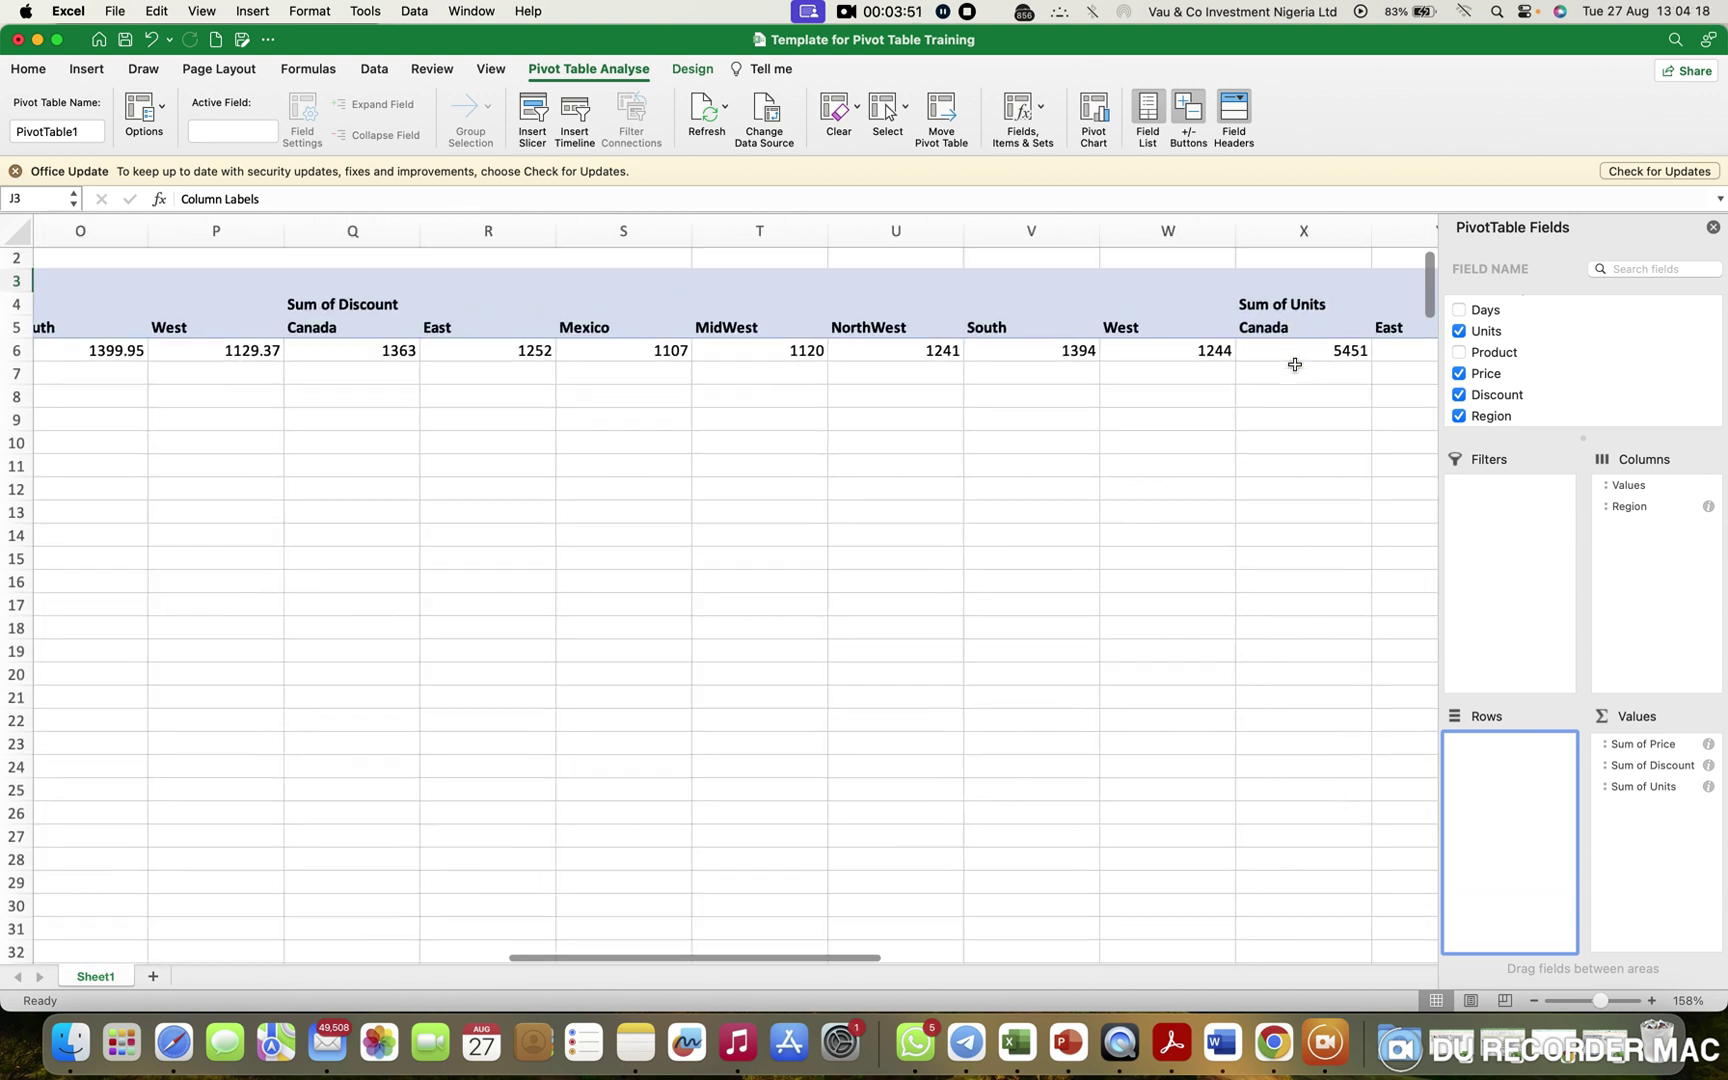
scroll(1295, 365, "left", 8)
scroll(1295, 365, "left", 6)
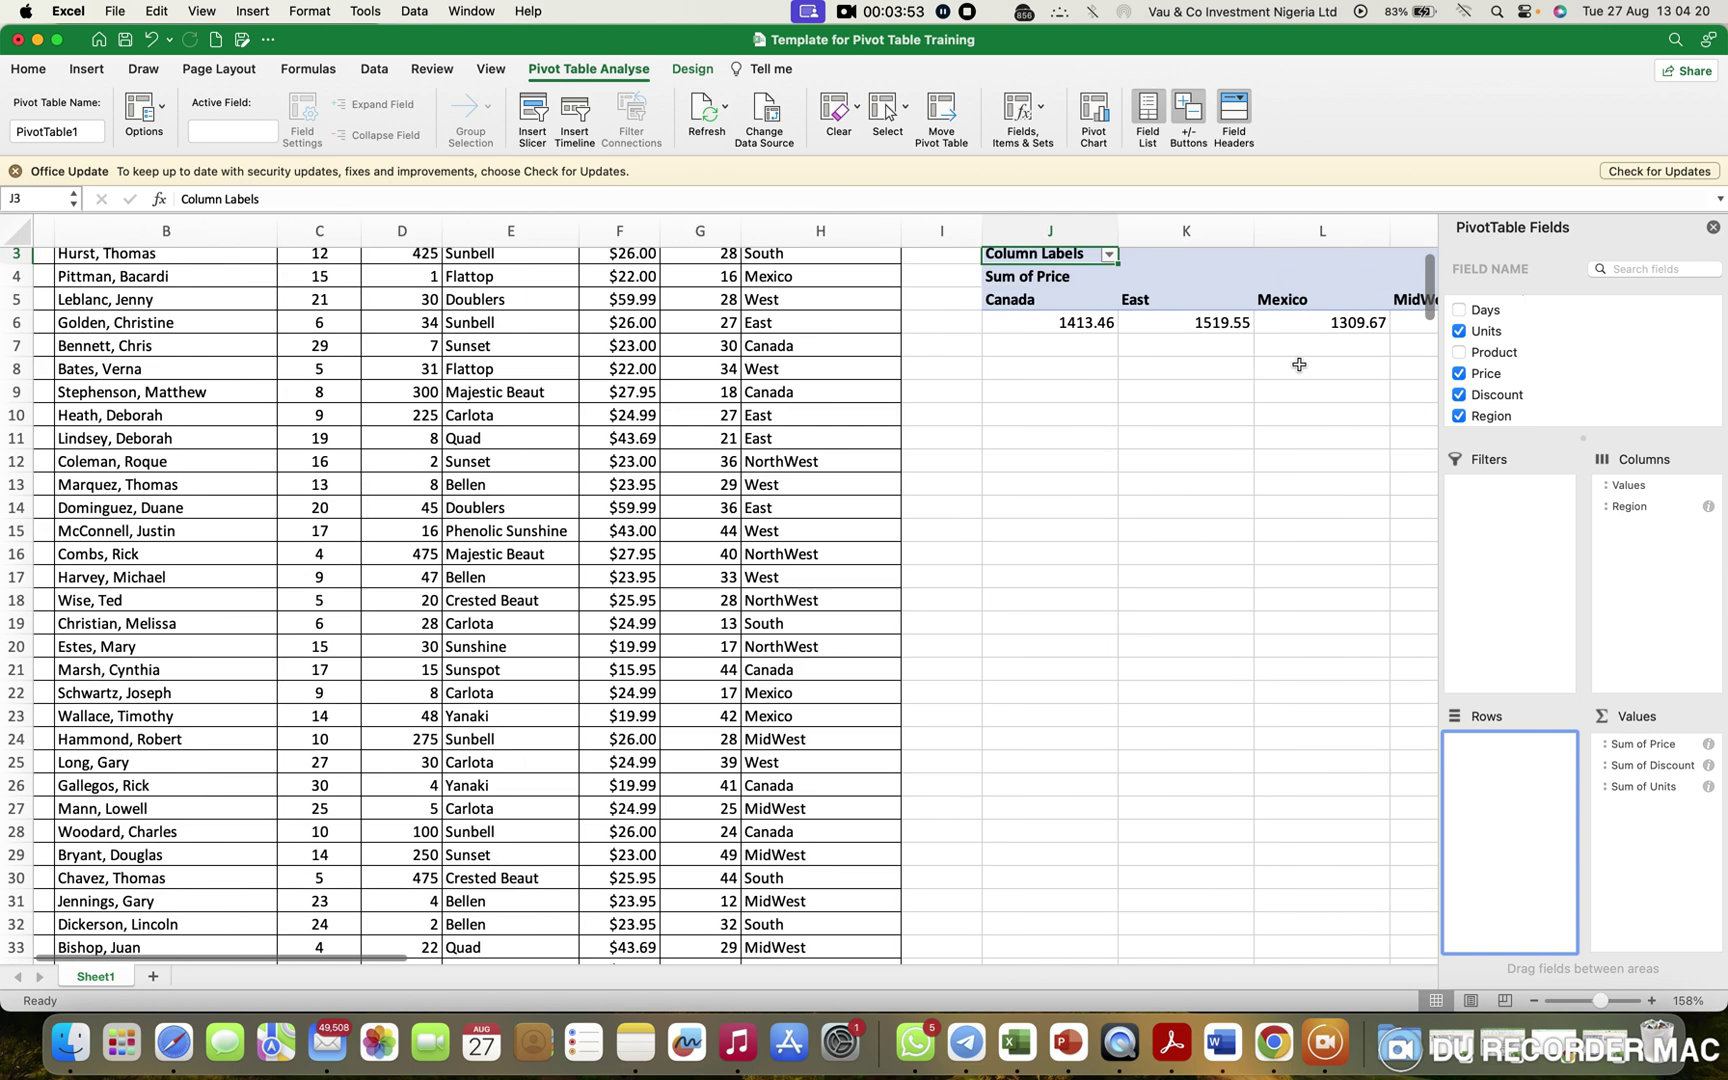
Move Region from the columns back to the pivot table's rows, and finally remove the field from the report.
left_click(1652, 507)
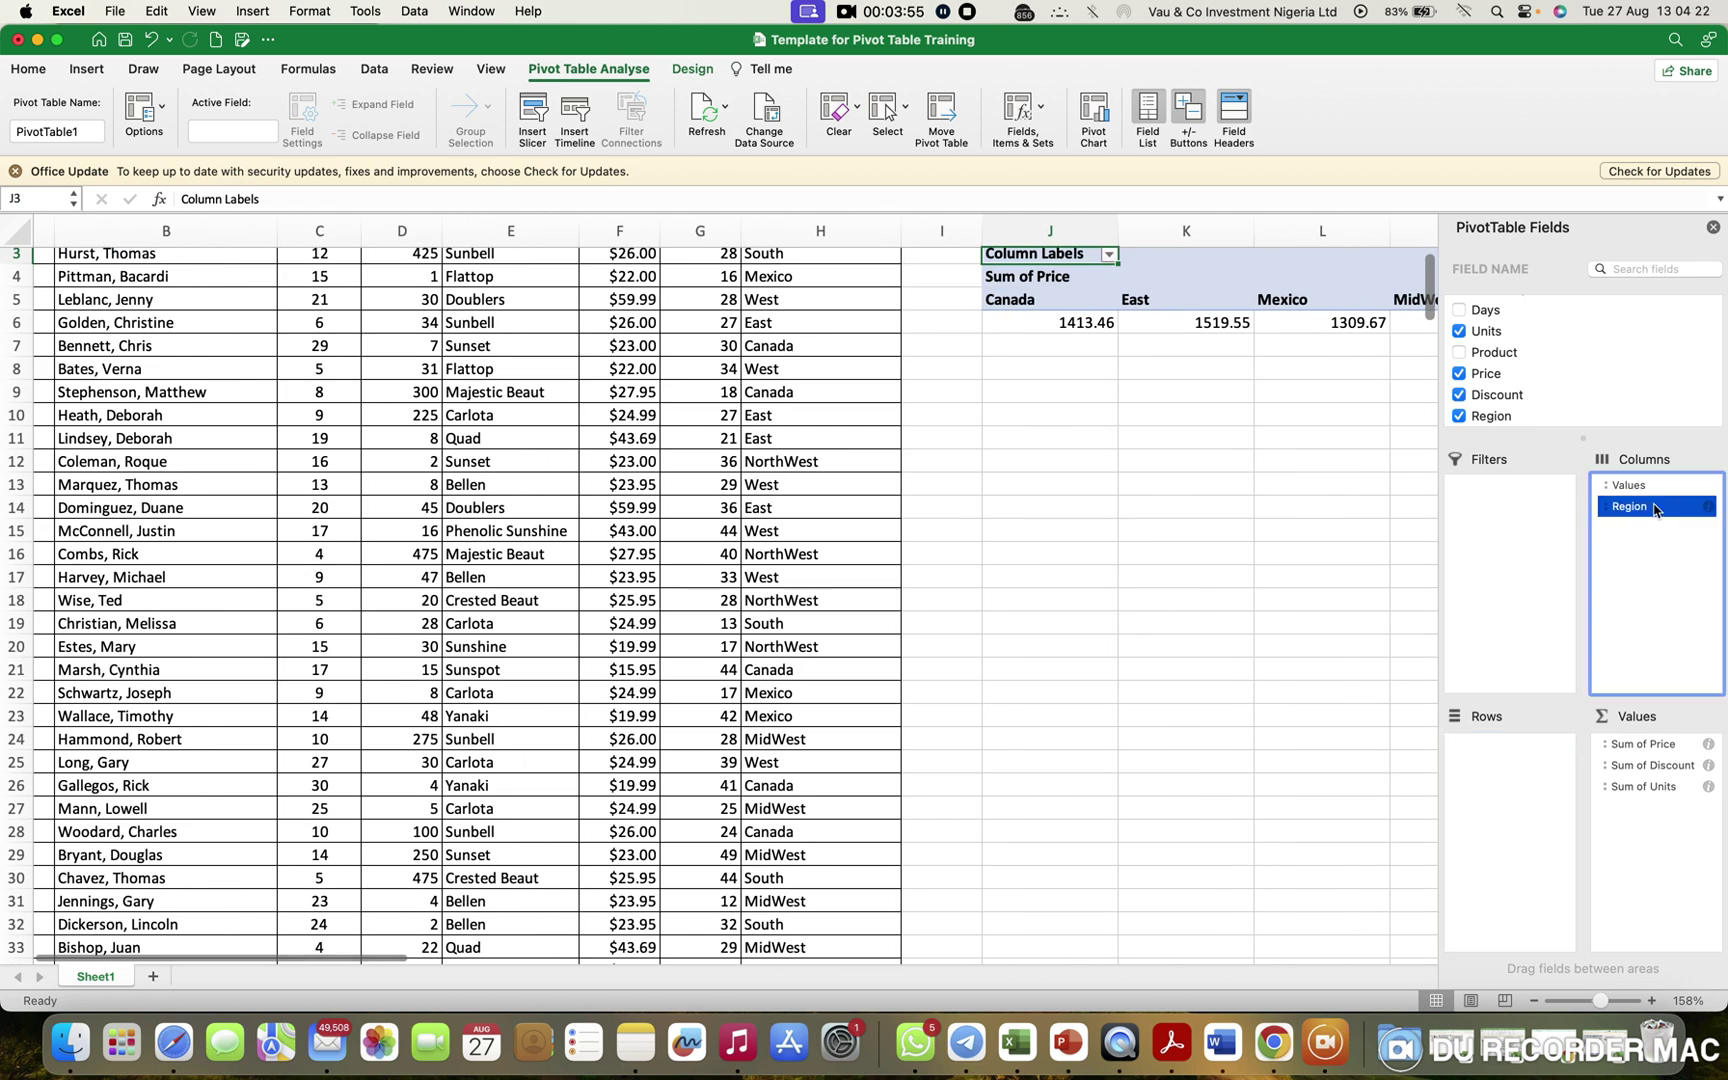
left_click_drag(1630, 508, 1512, 784)
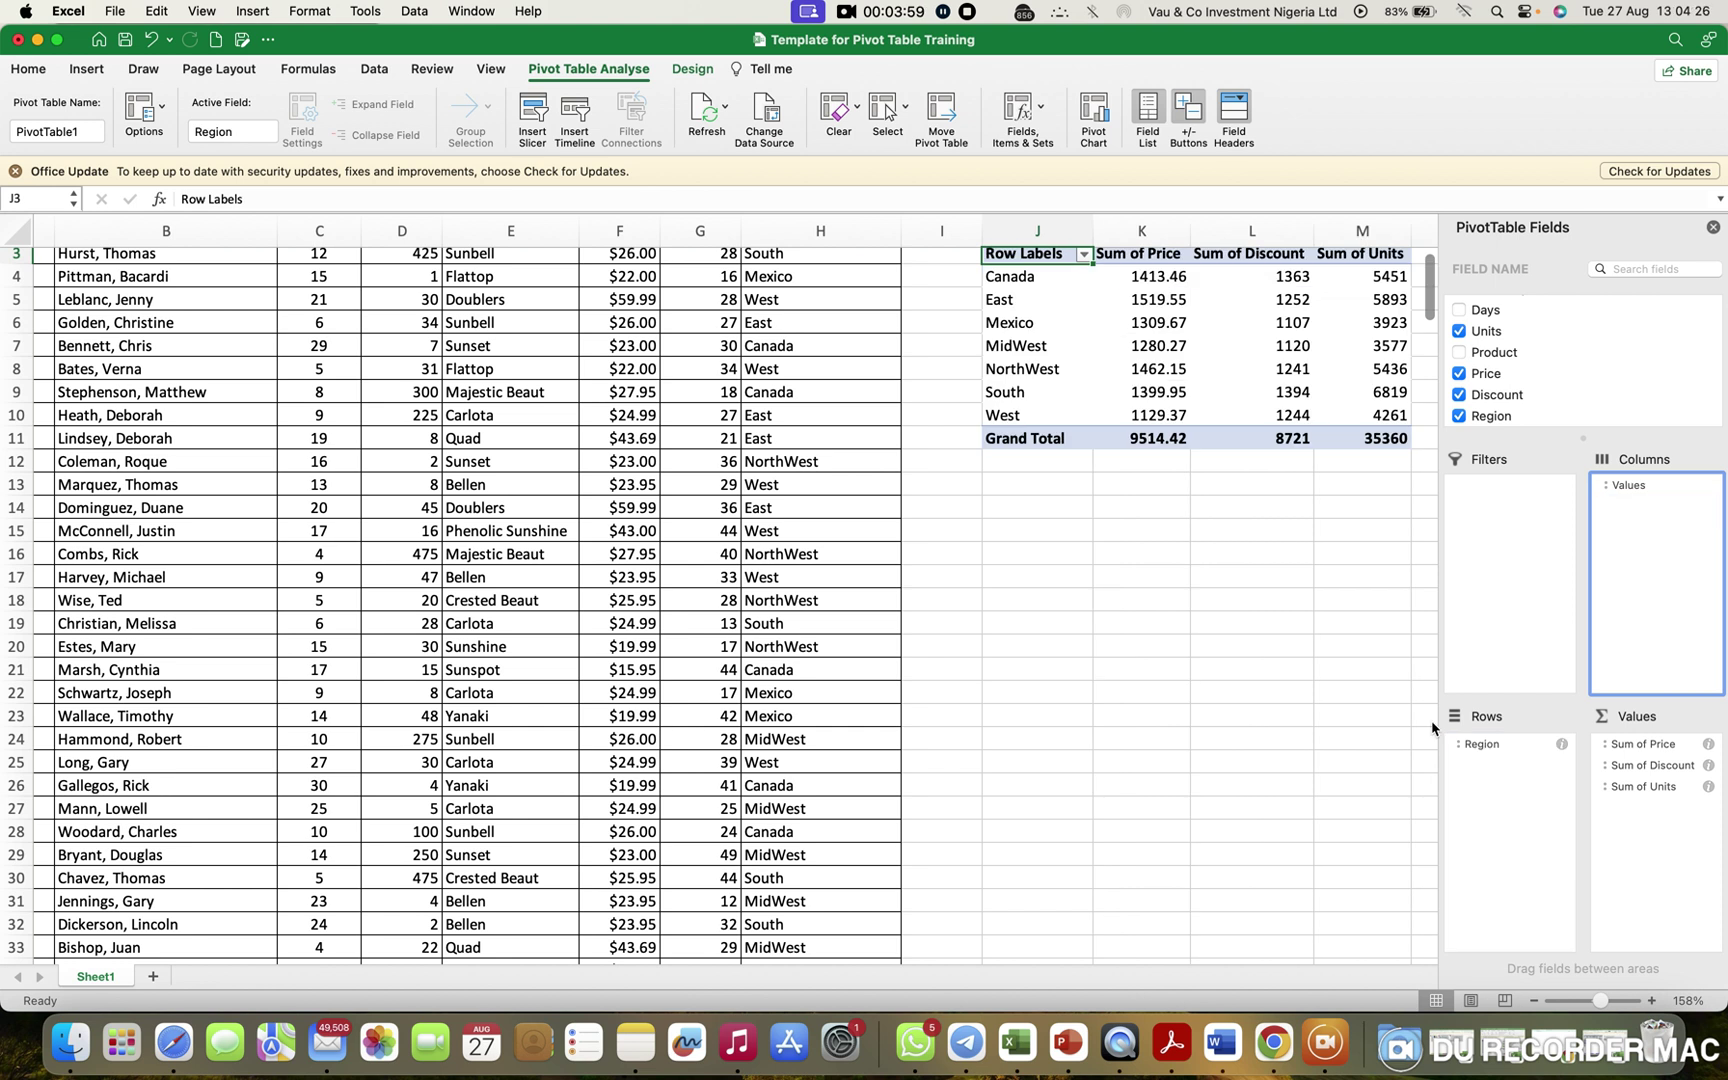
scroll(1215, 498, "right", 3)
scroll(1318, 501, "up", 2)
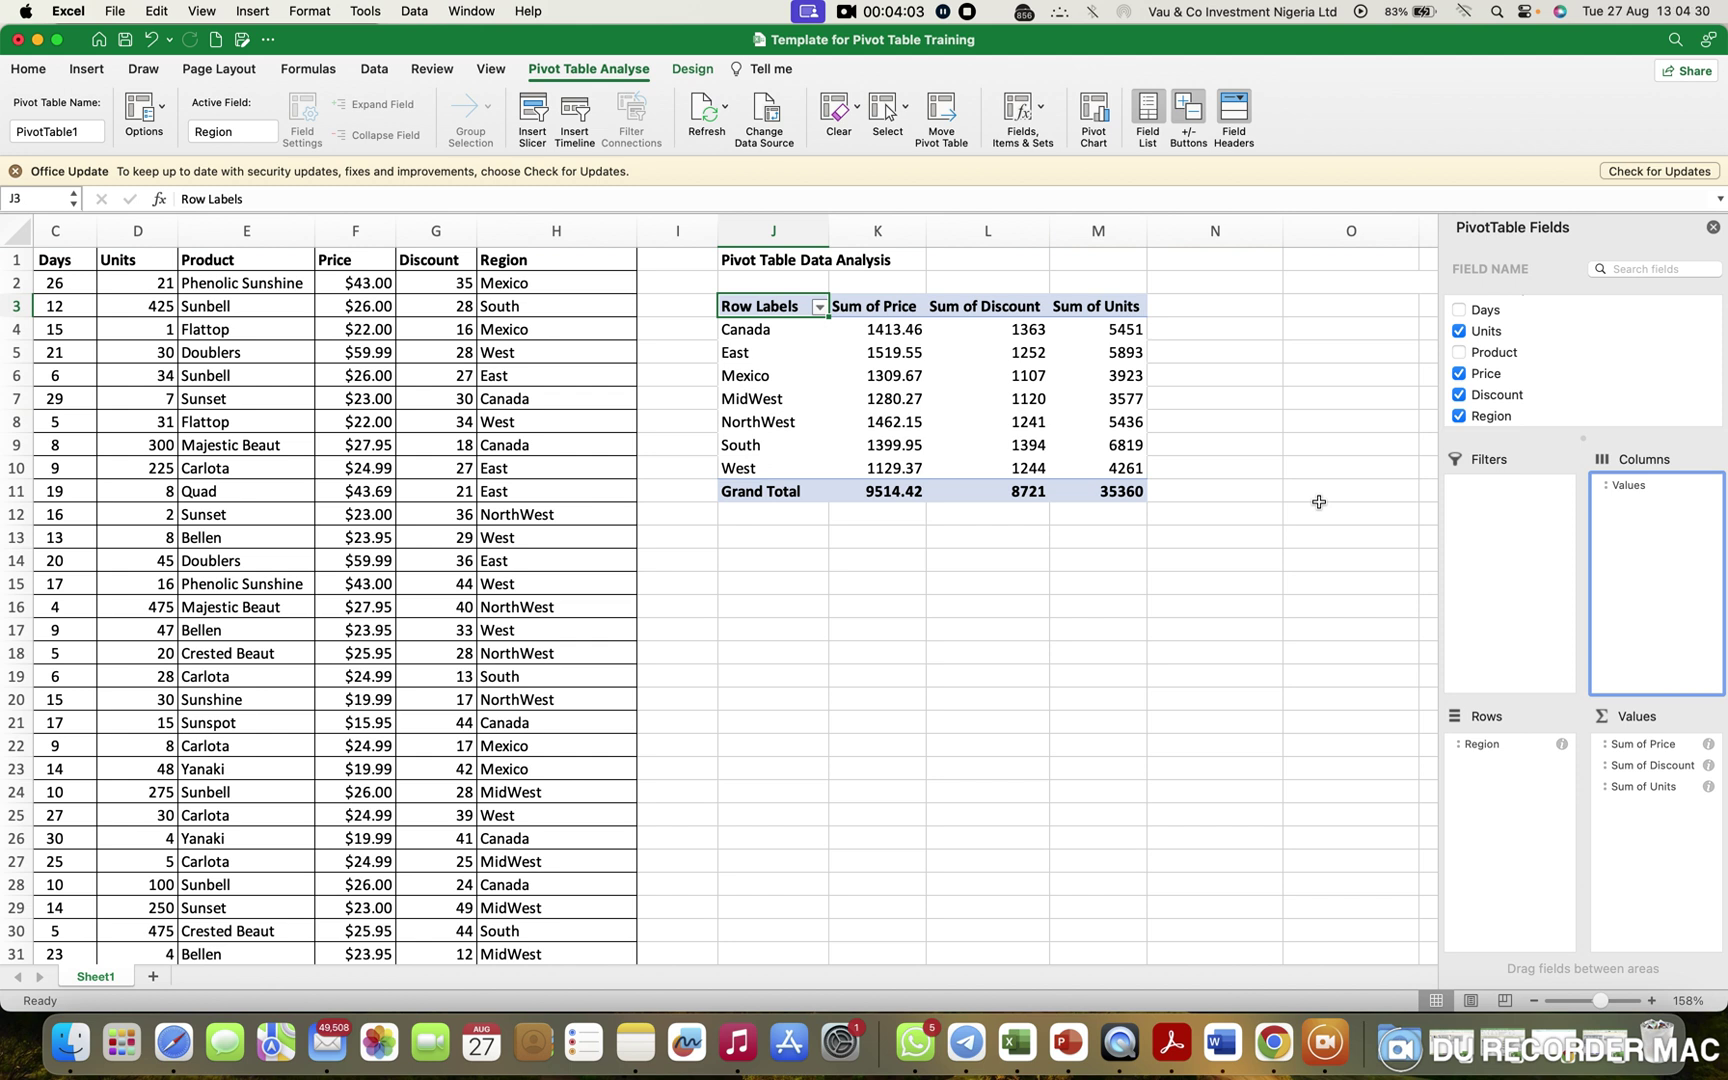
left_click(1462, 418)
left_click(1460, 416)
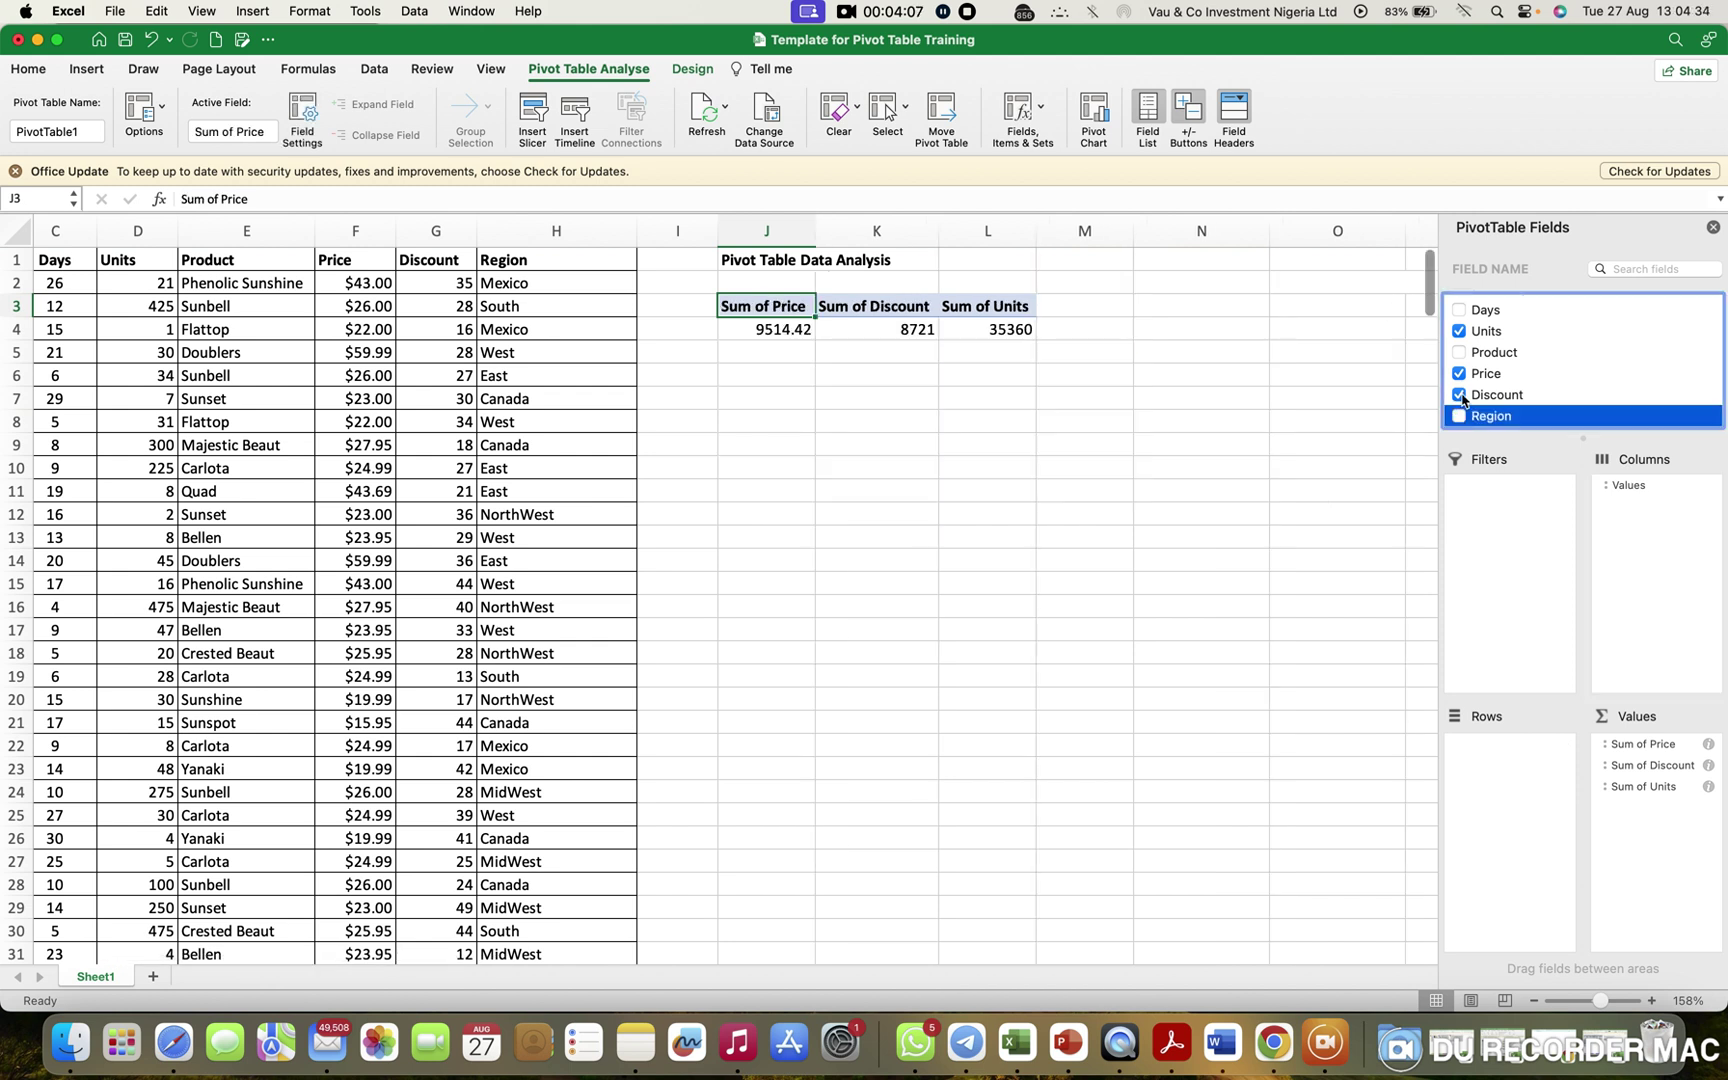
Reduce the pivot table to the sum of Price by Region, removing Discount and Units and placing Region in the rows.
left_click(1460, 414)
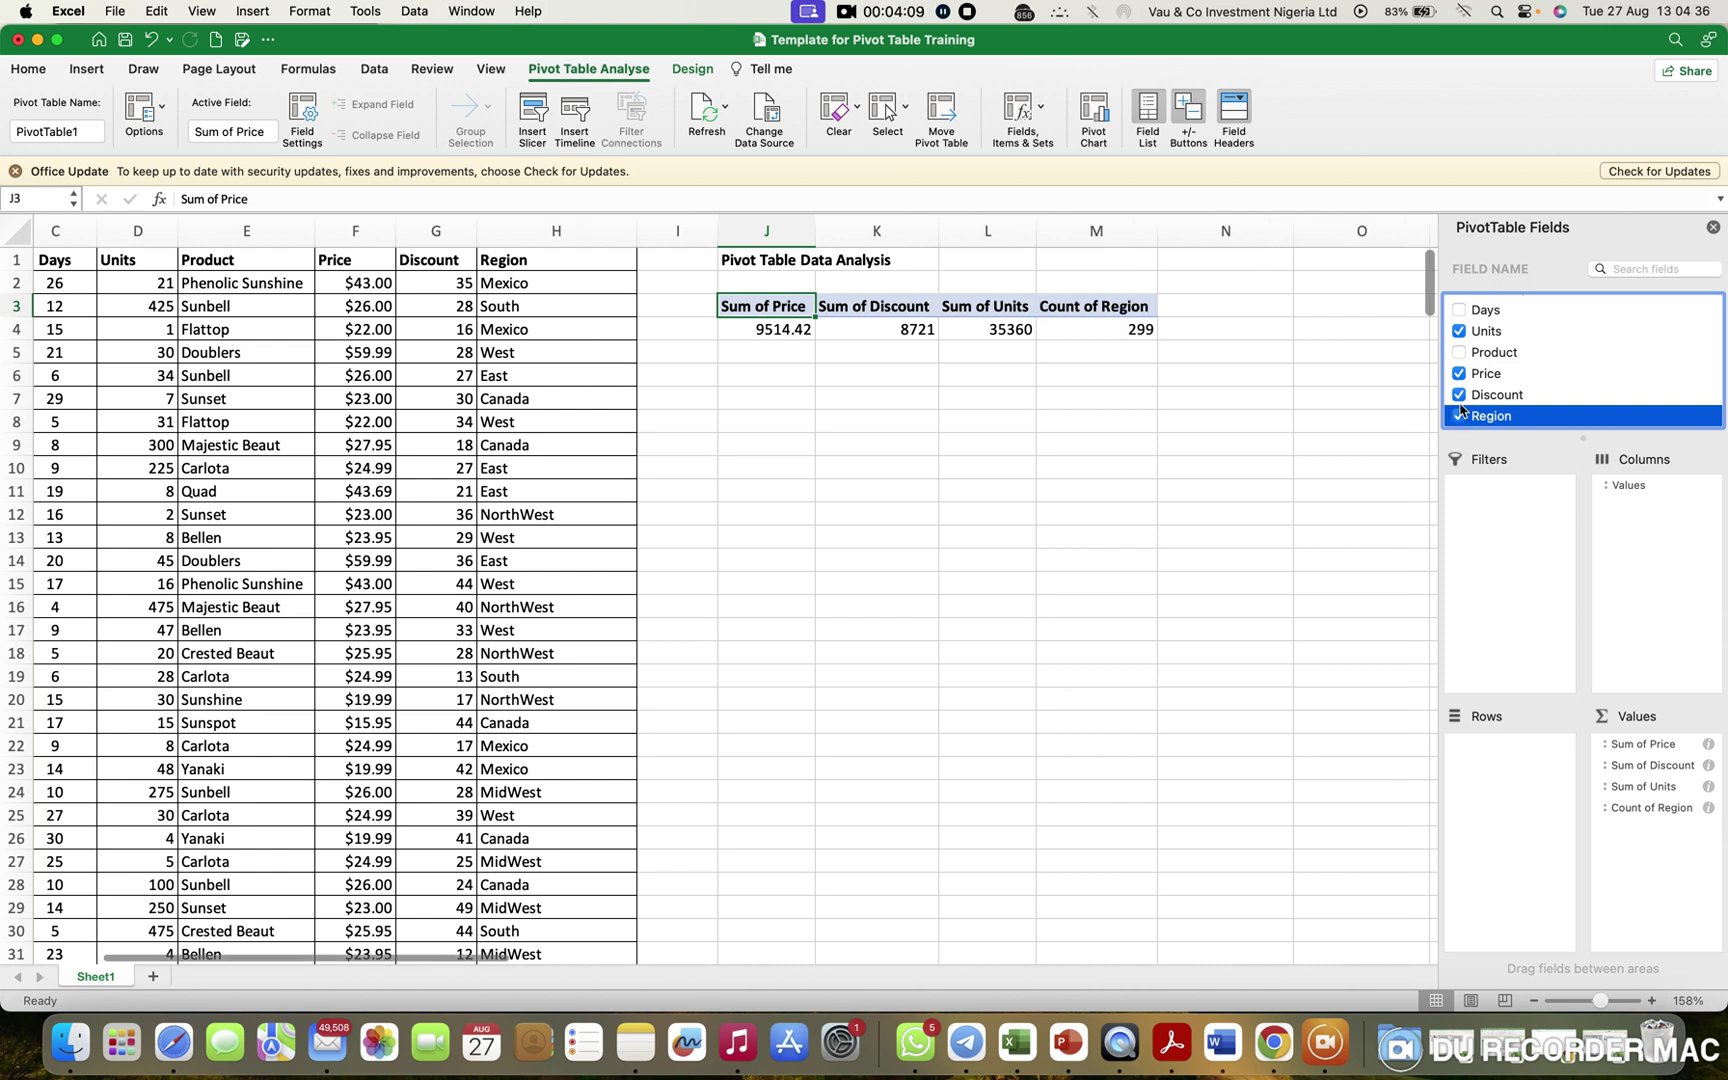
left_click(1459, 396)
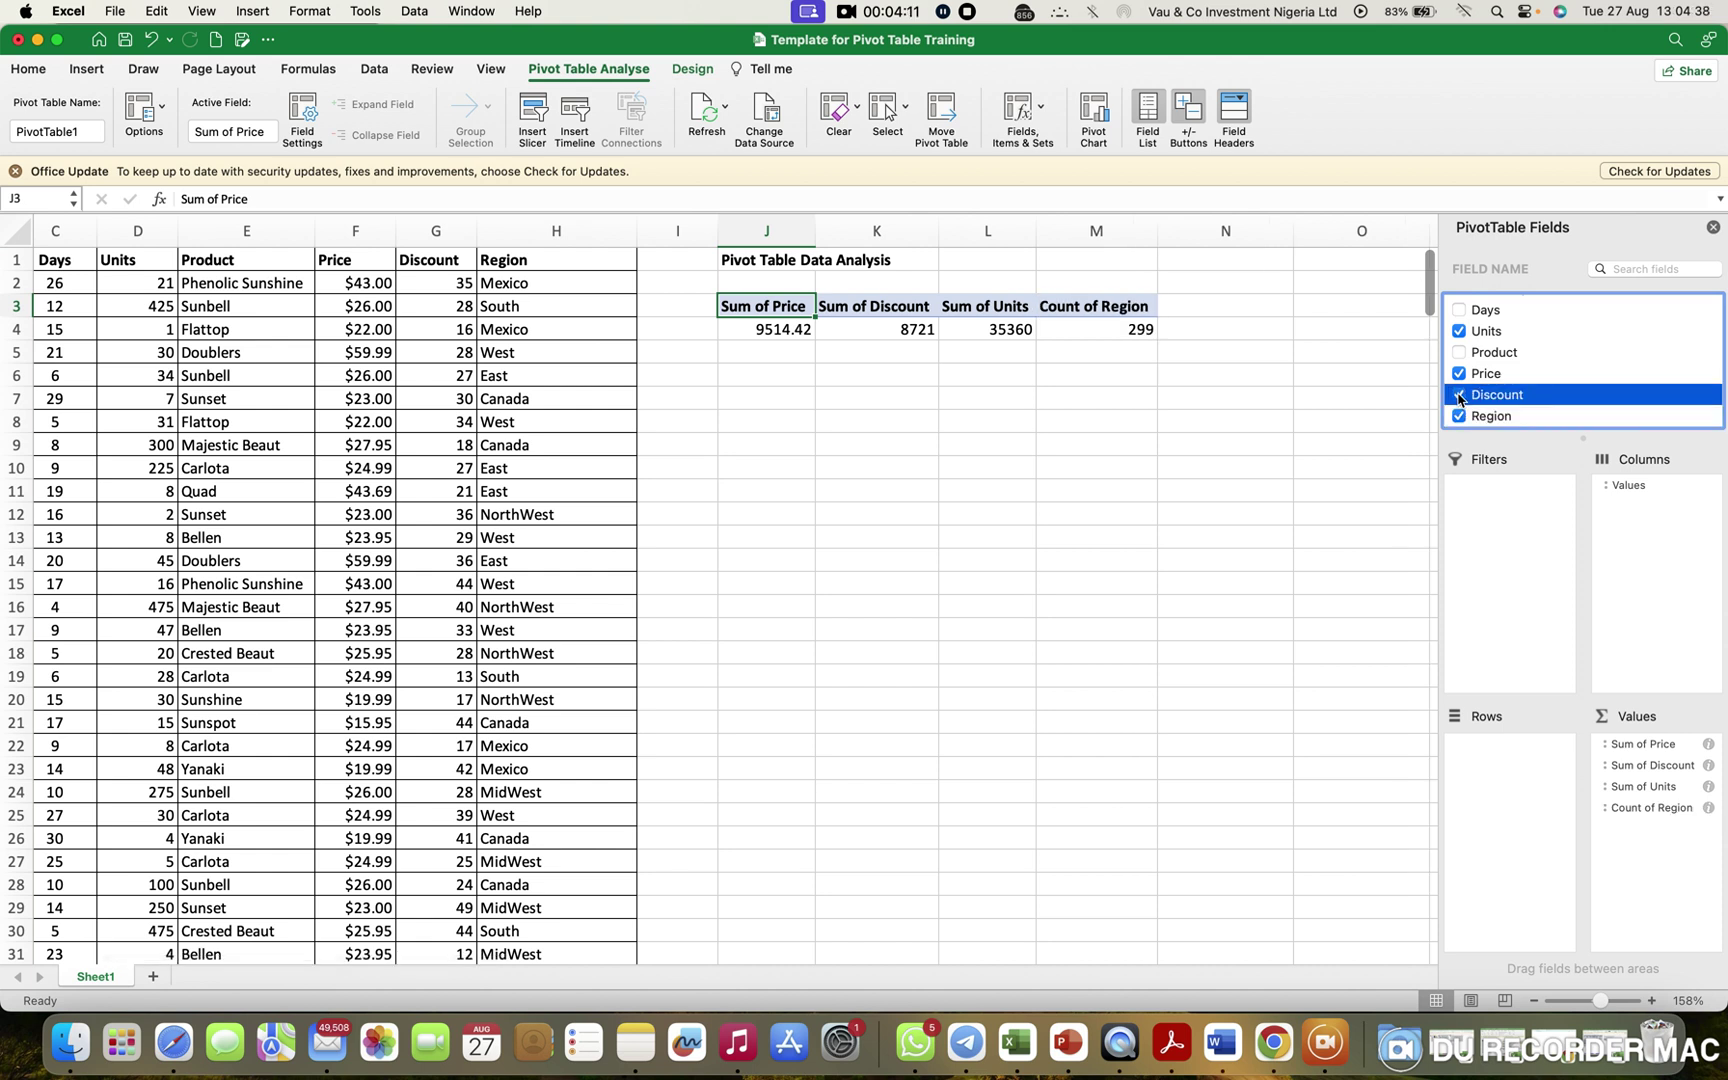
left_click(1462, 333)
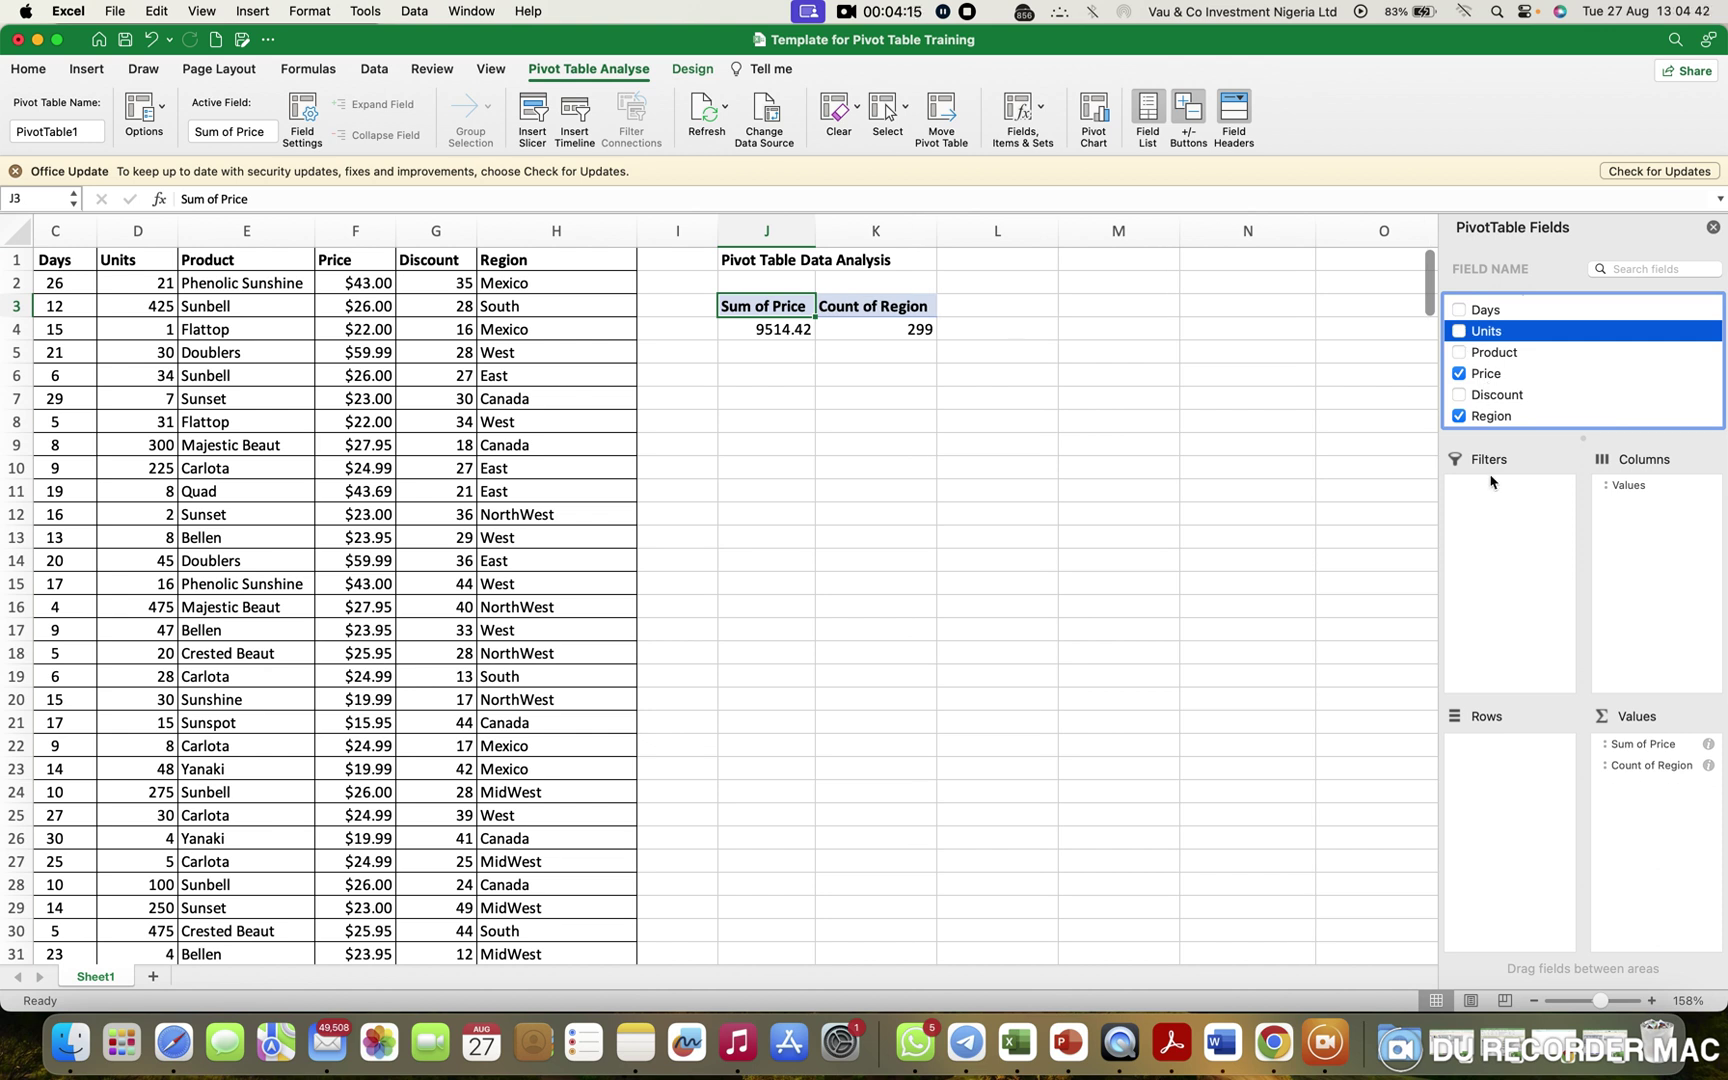
left_click_drag(1652, 770, 1508, 767)
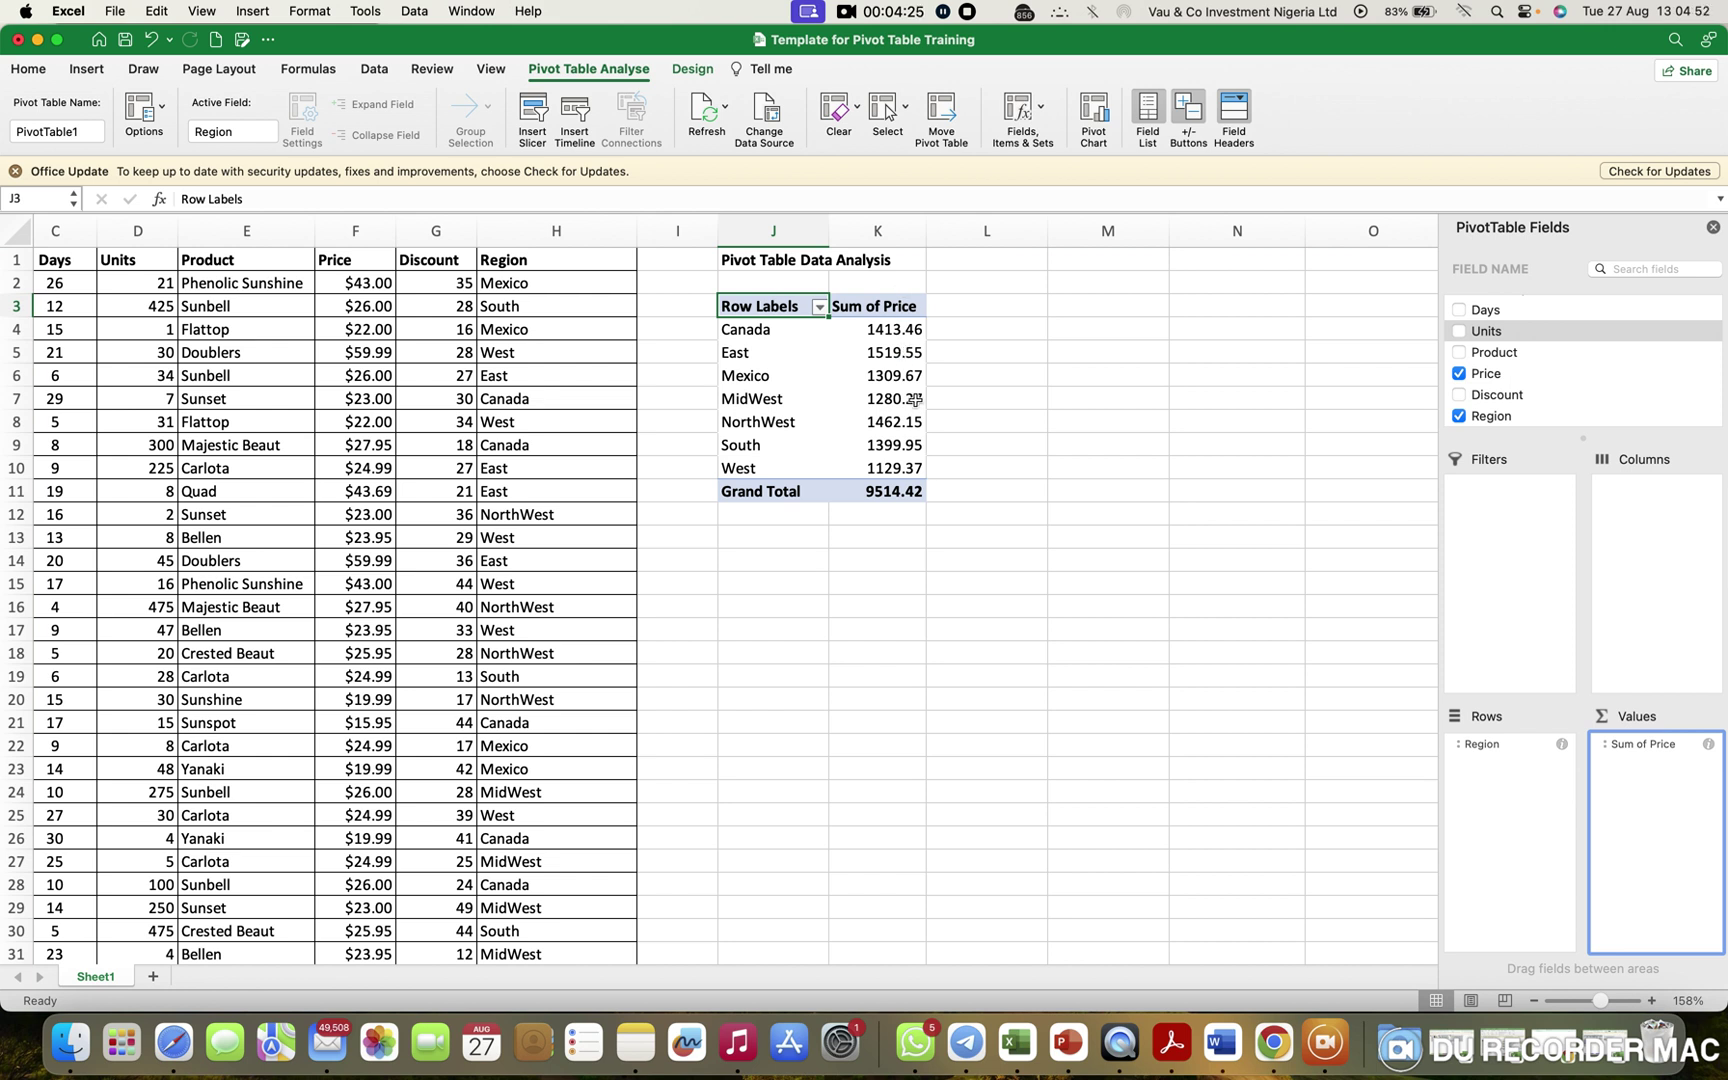
Summarize the pivot table's Price values by Count instead of Sum for each region.
left_click_drag(890, 306, 920, 488)
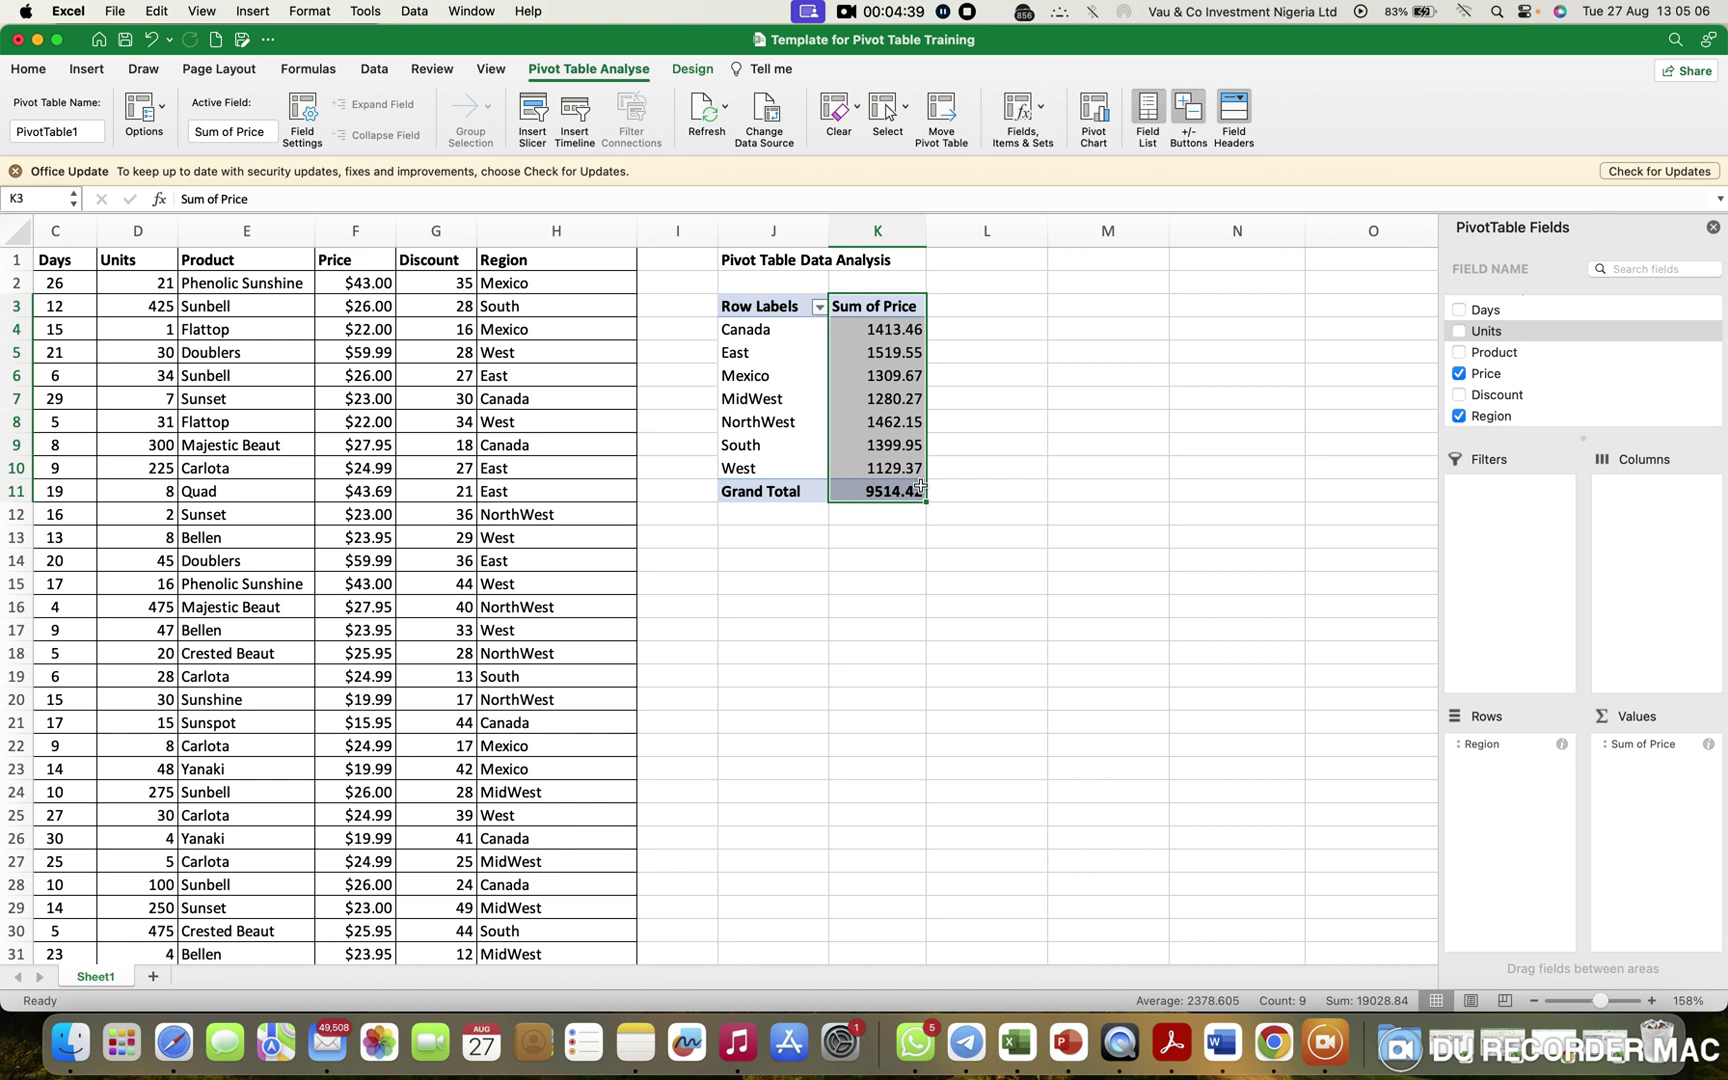
right_click(921, 489)
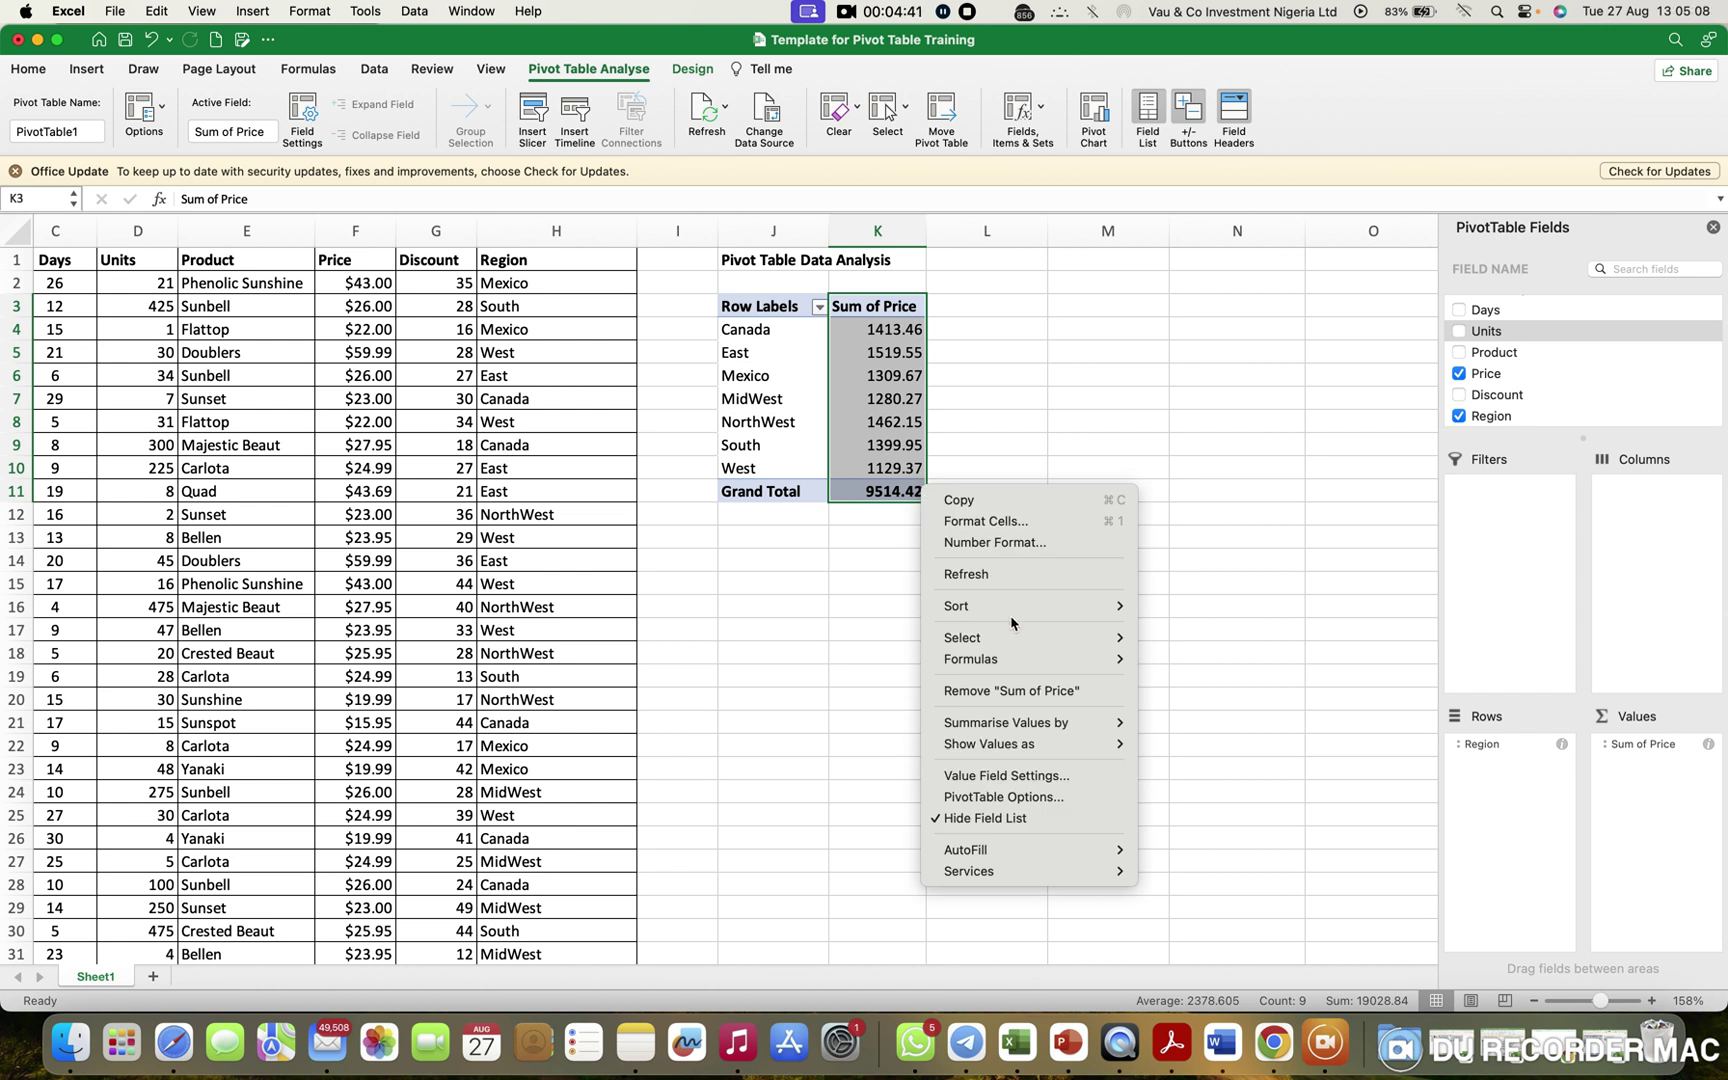
mouse_move(1020, 610)
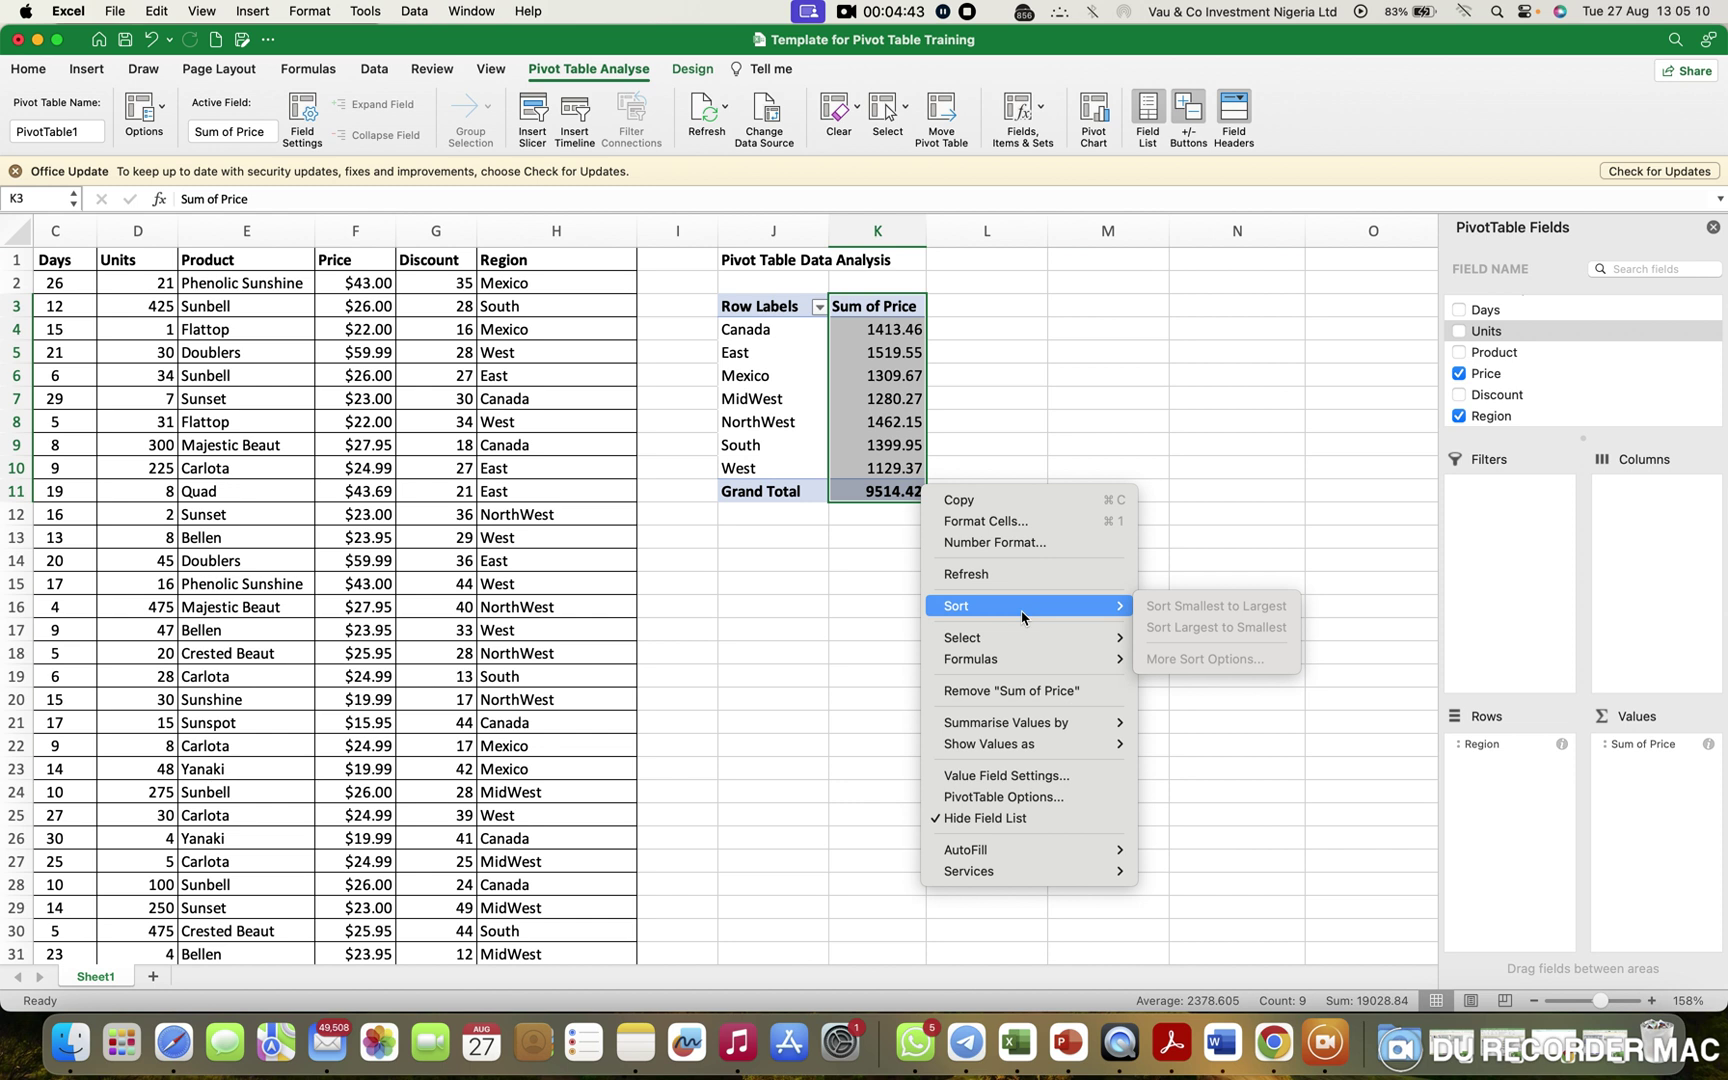
mouse_move(1053, 745)
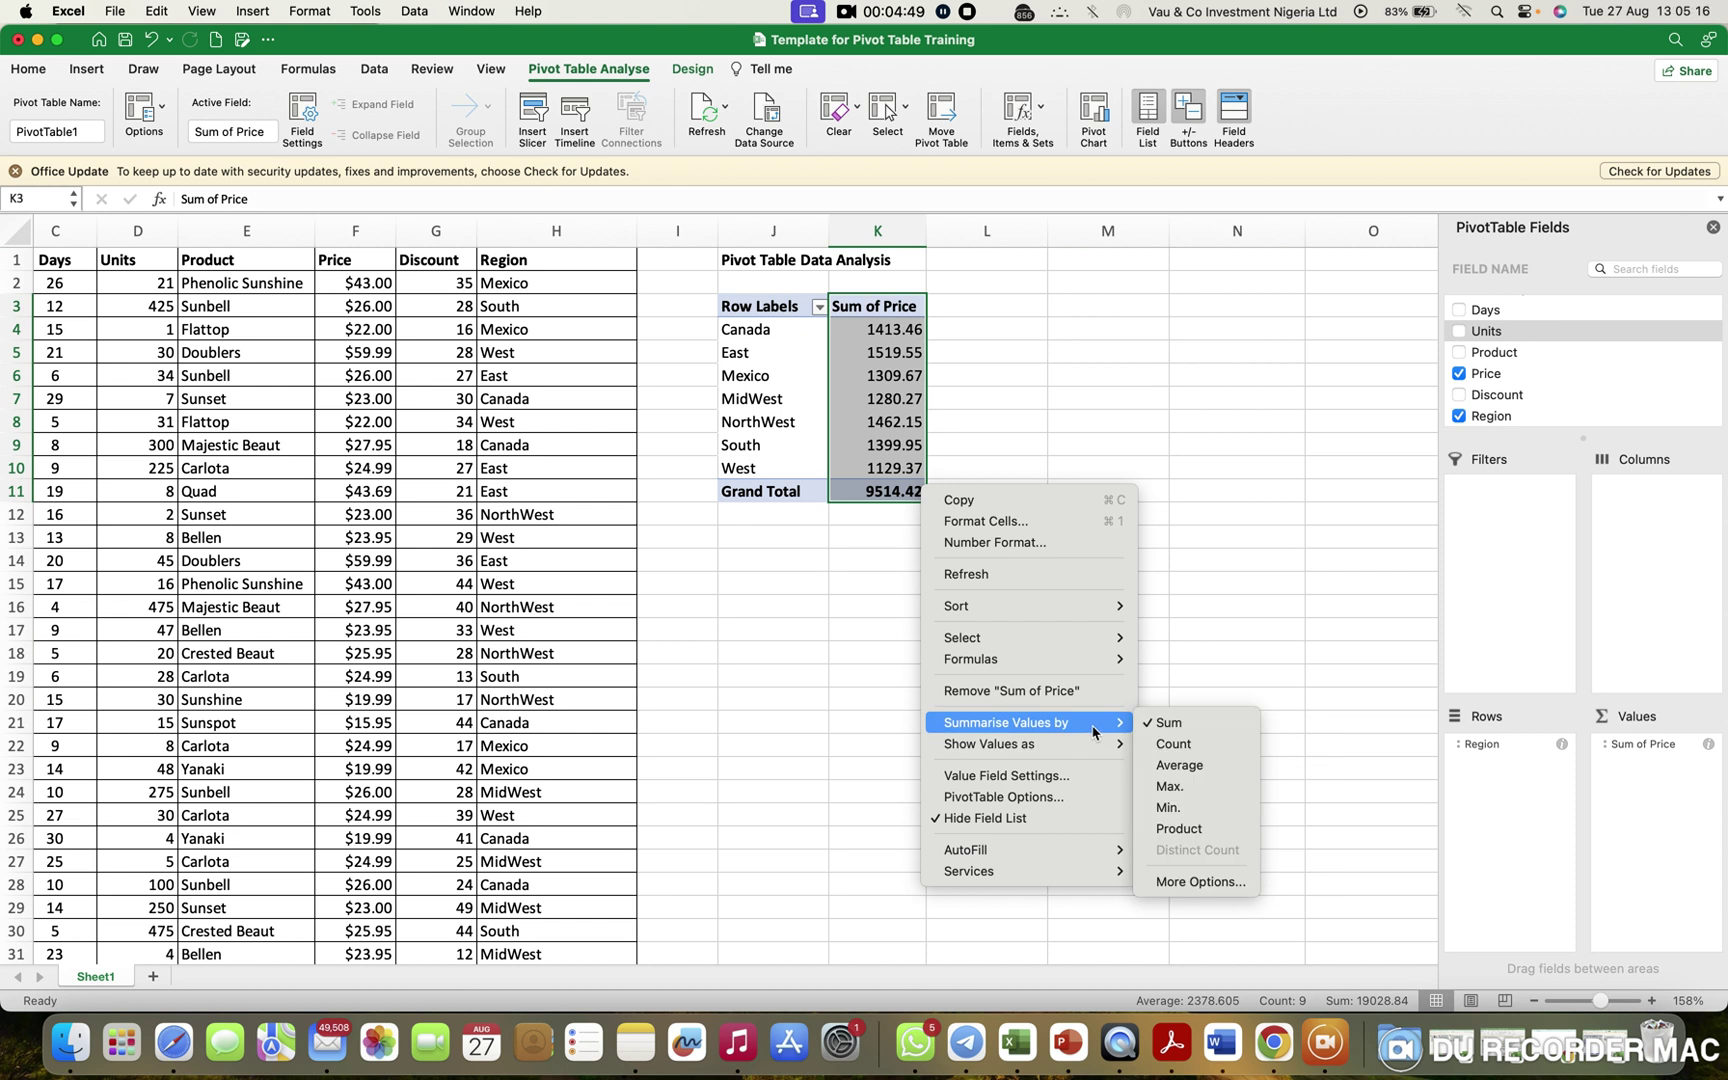
left_click(1171, 745)
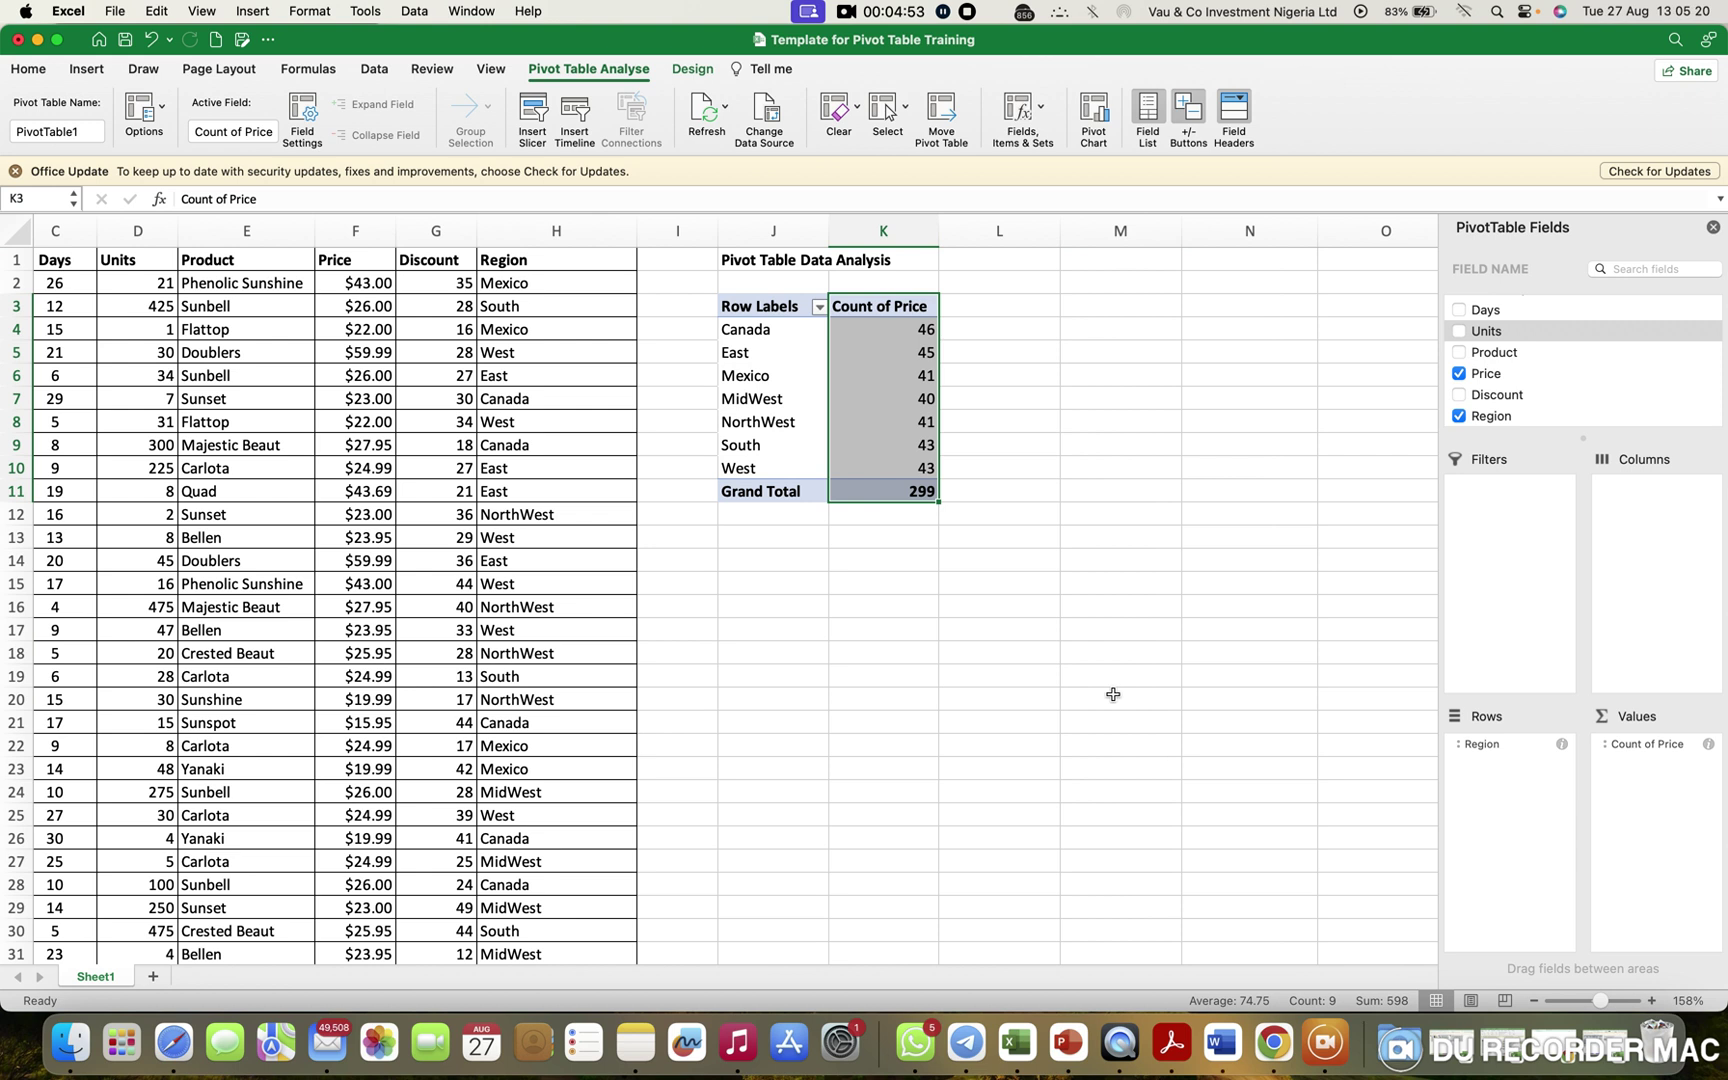
Change the summary calculation of the pivot table's Price values to Average.
right_click(918, 362)
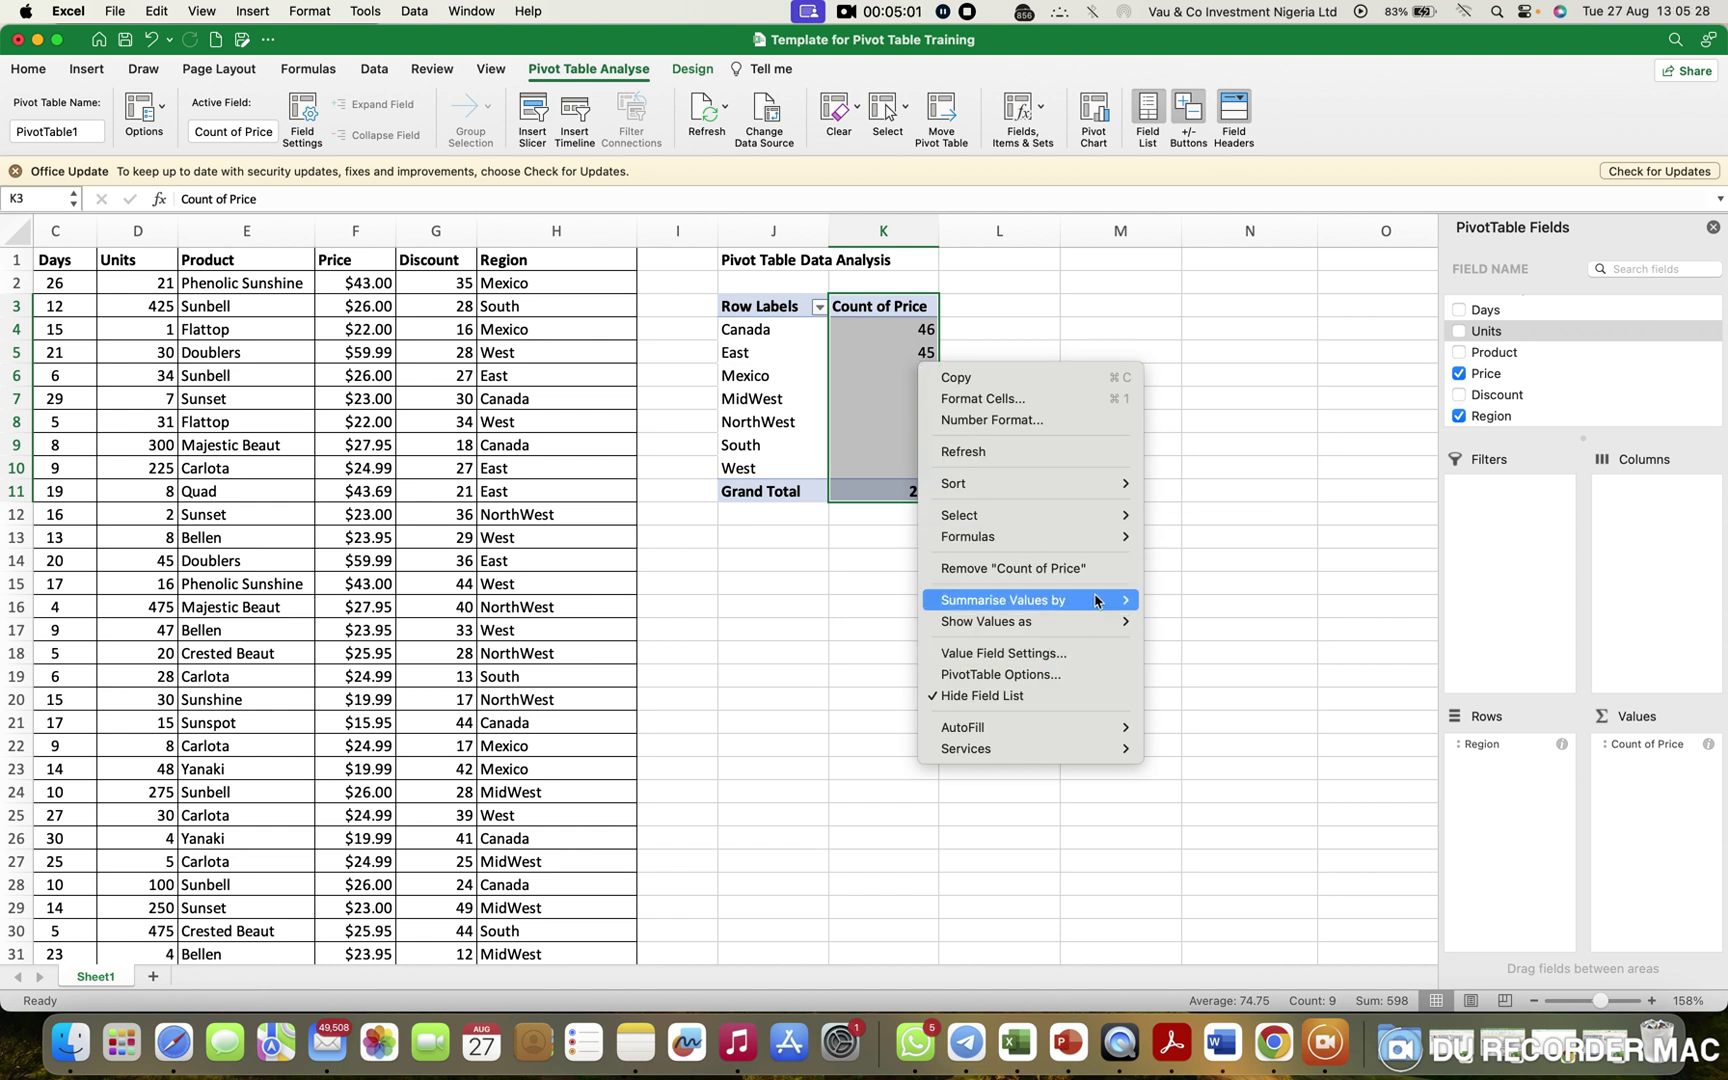
mouse_move(1095, 600)
left_click(1187, 645)
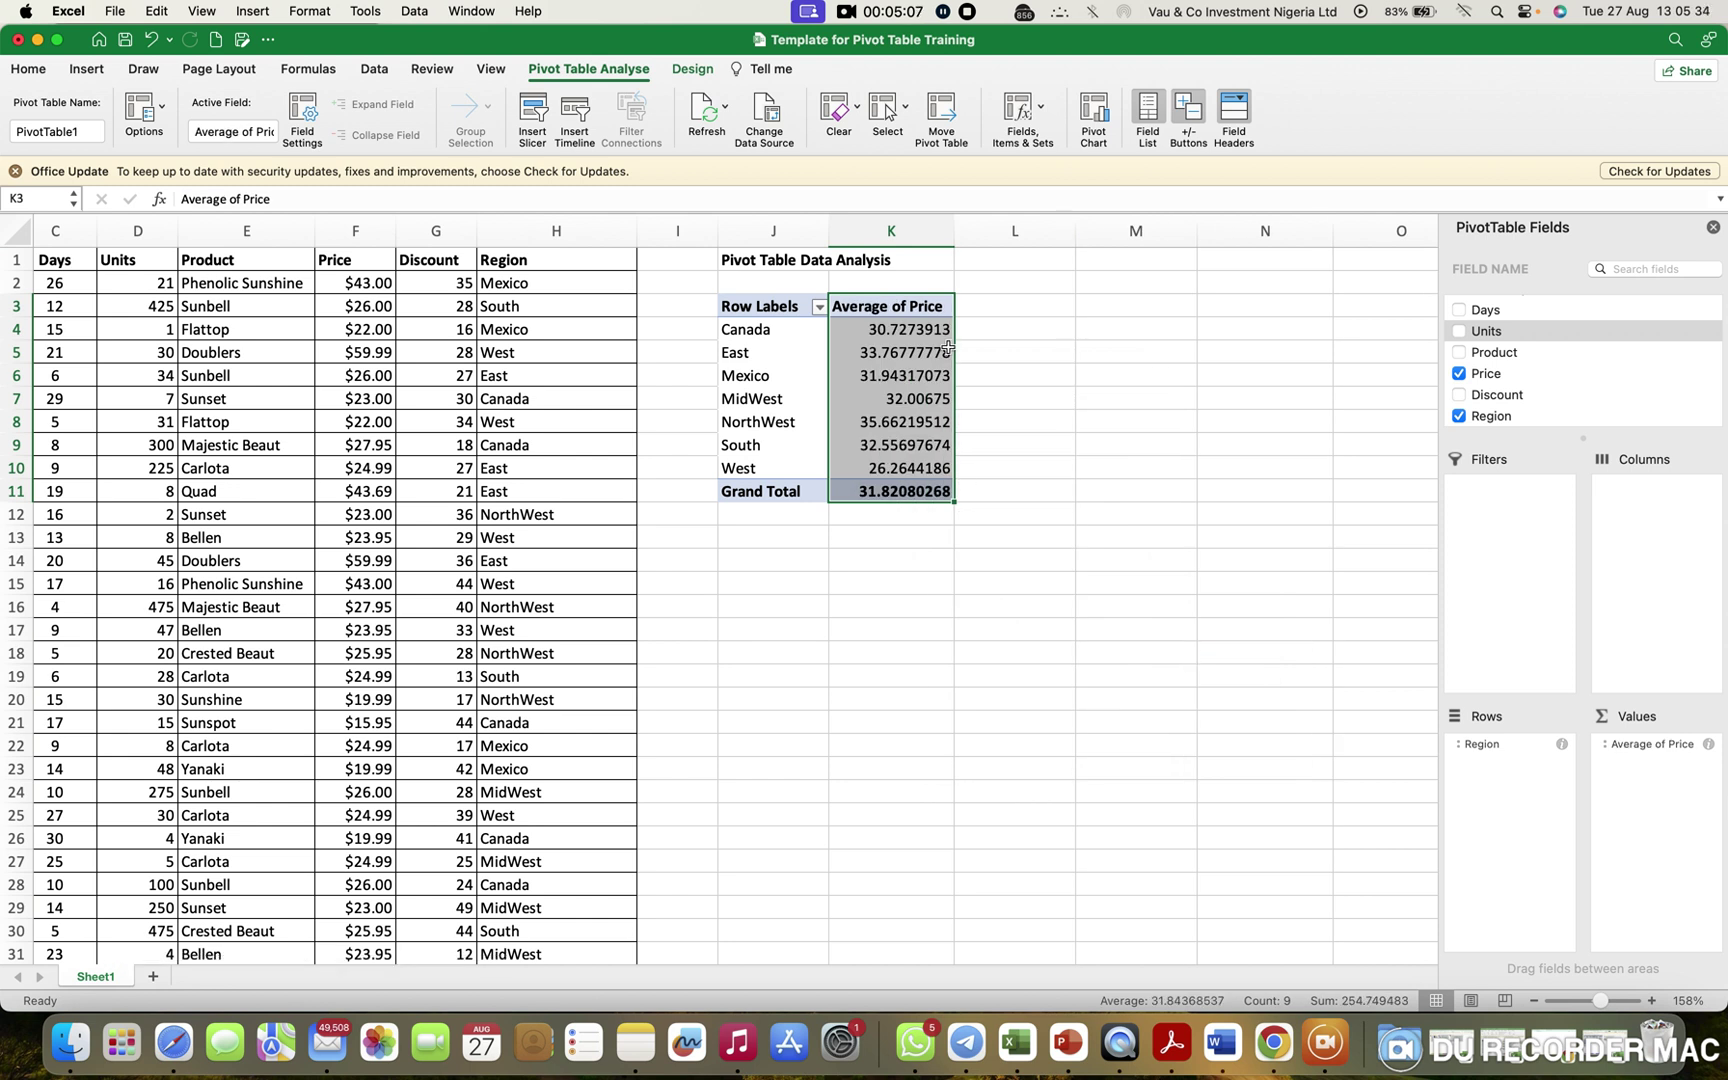
Change the summary calculation of the pivot table's Price values to Min.
right_click(948, 349)
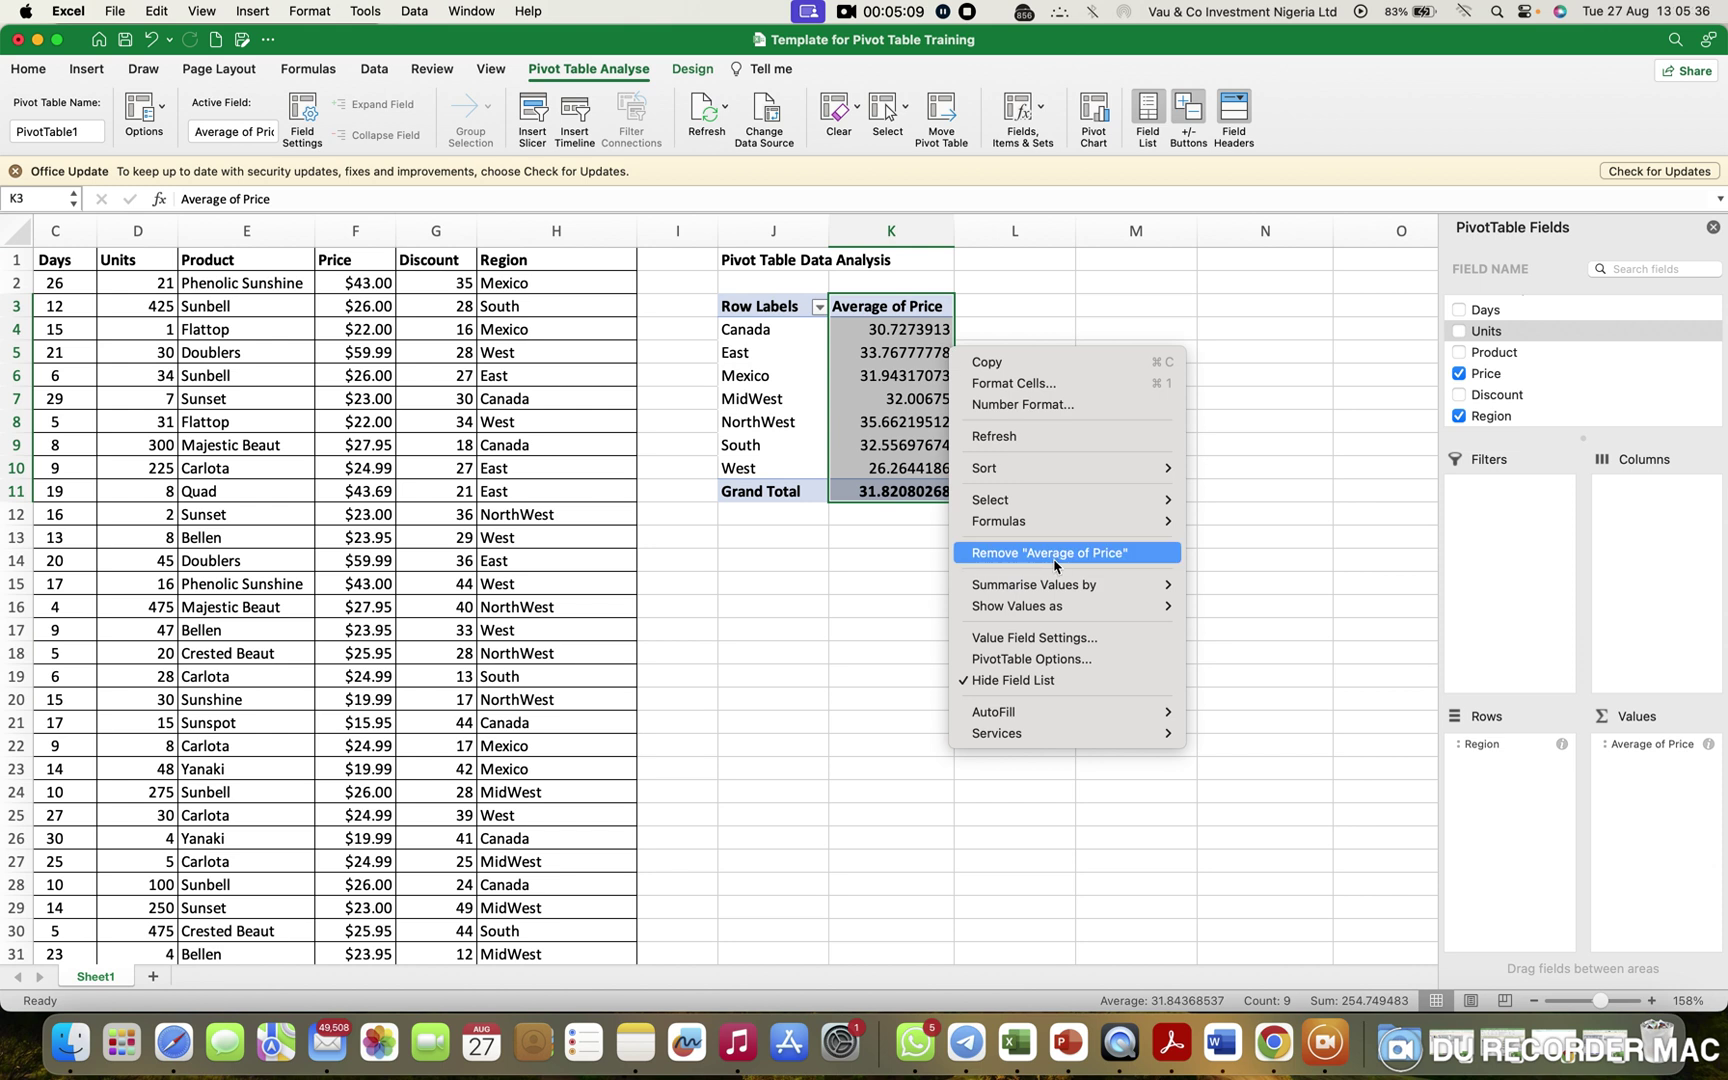
mouse_move(1060, 584)
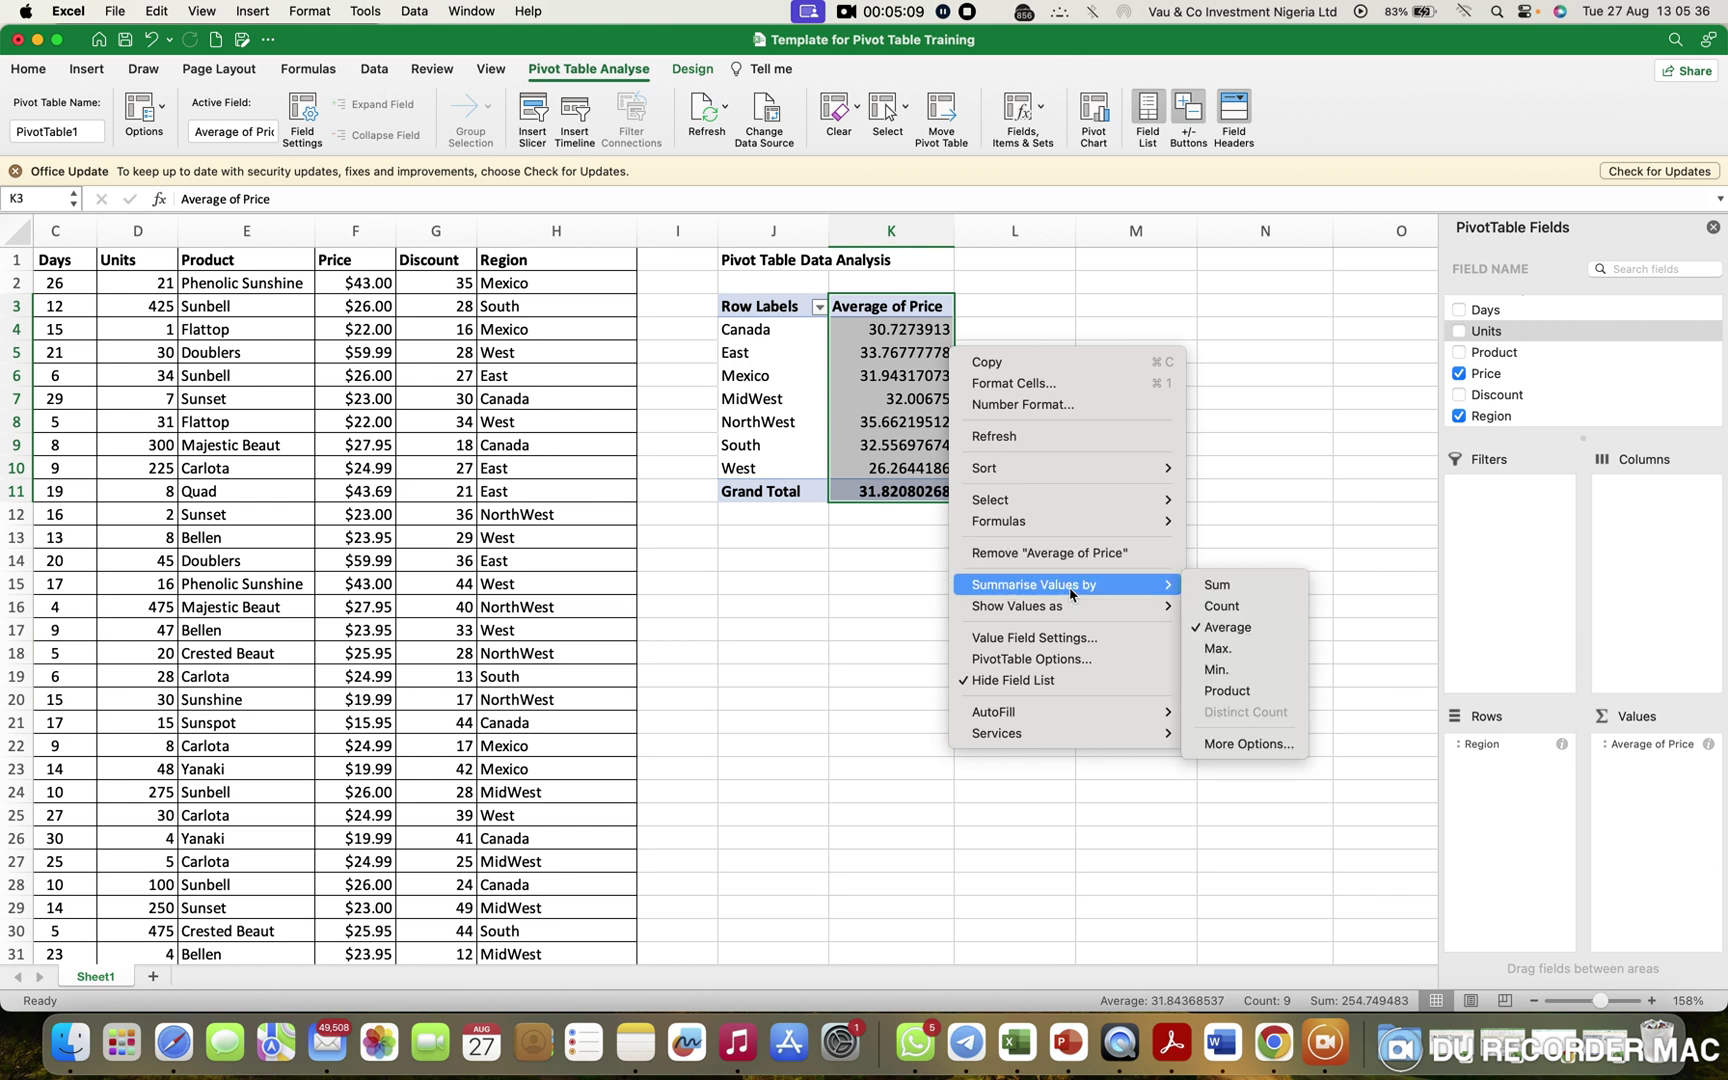
left_click(1240, 676)
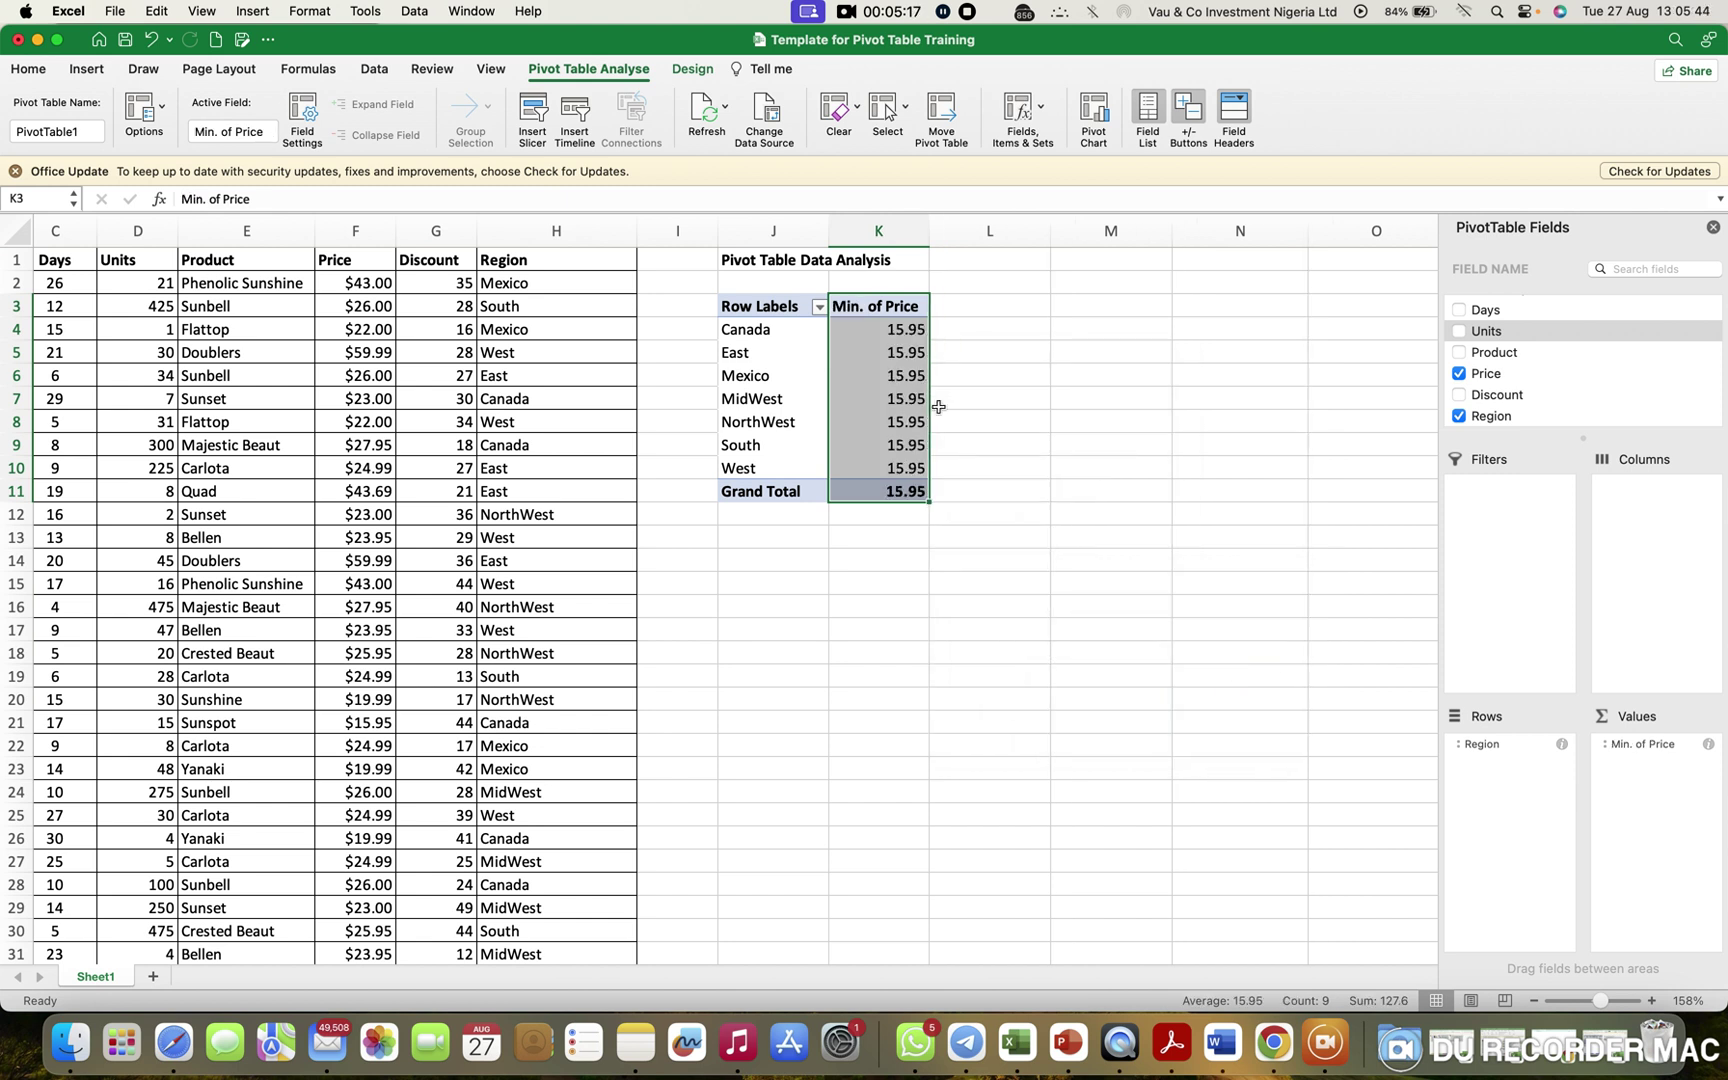
Return the pivot table's Price values to being summarized by Sum.
right_click(889, 333)
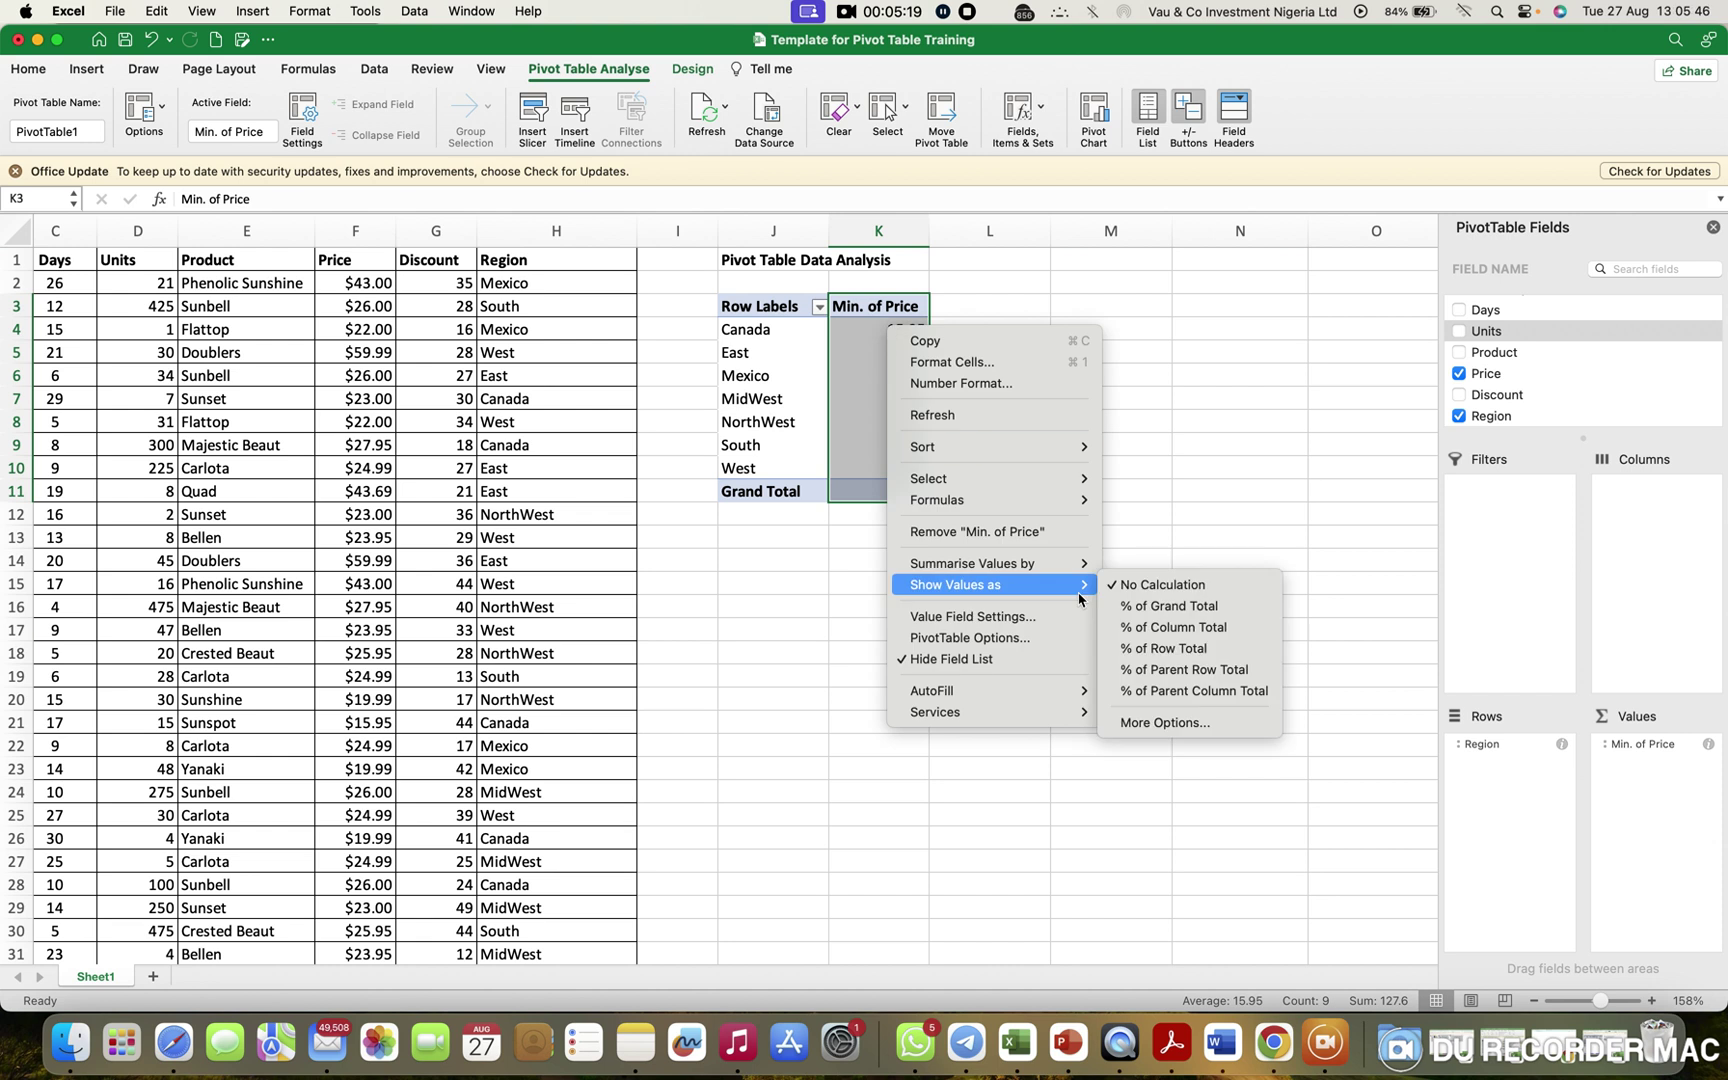
mouse_move(1066, 567)
left_click(1136, 563)
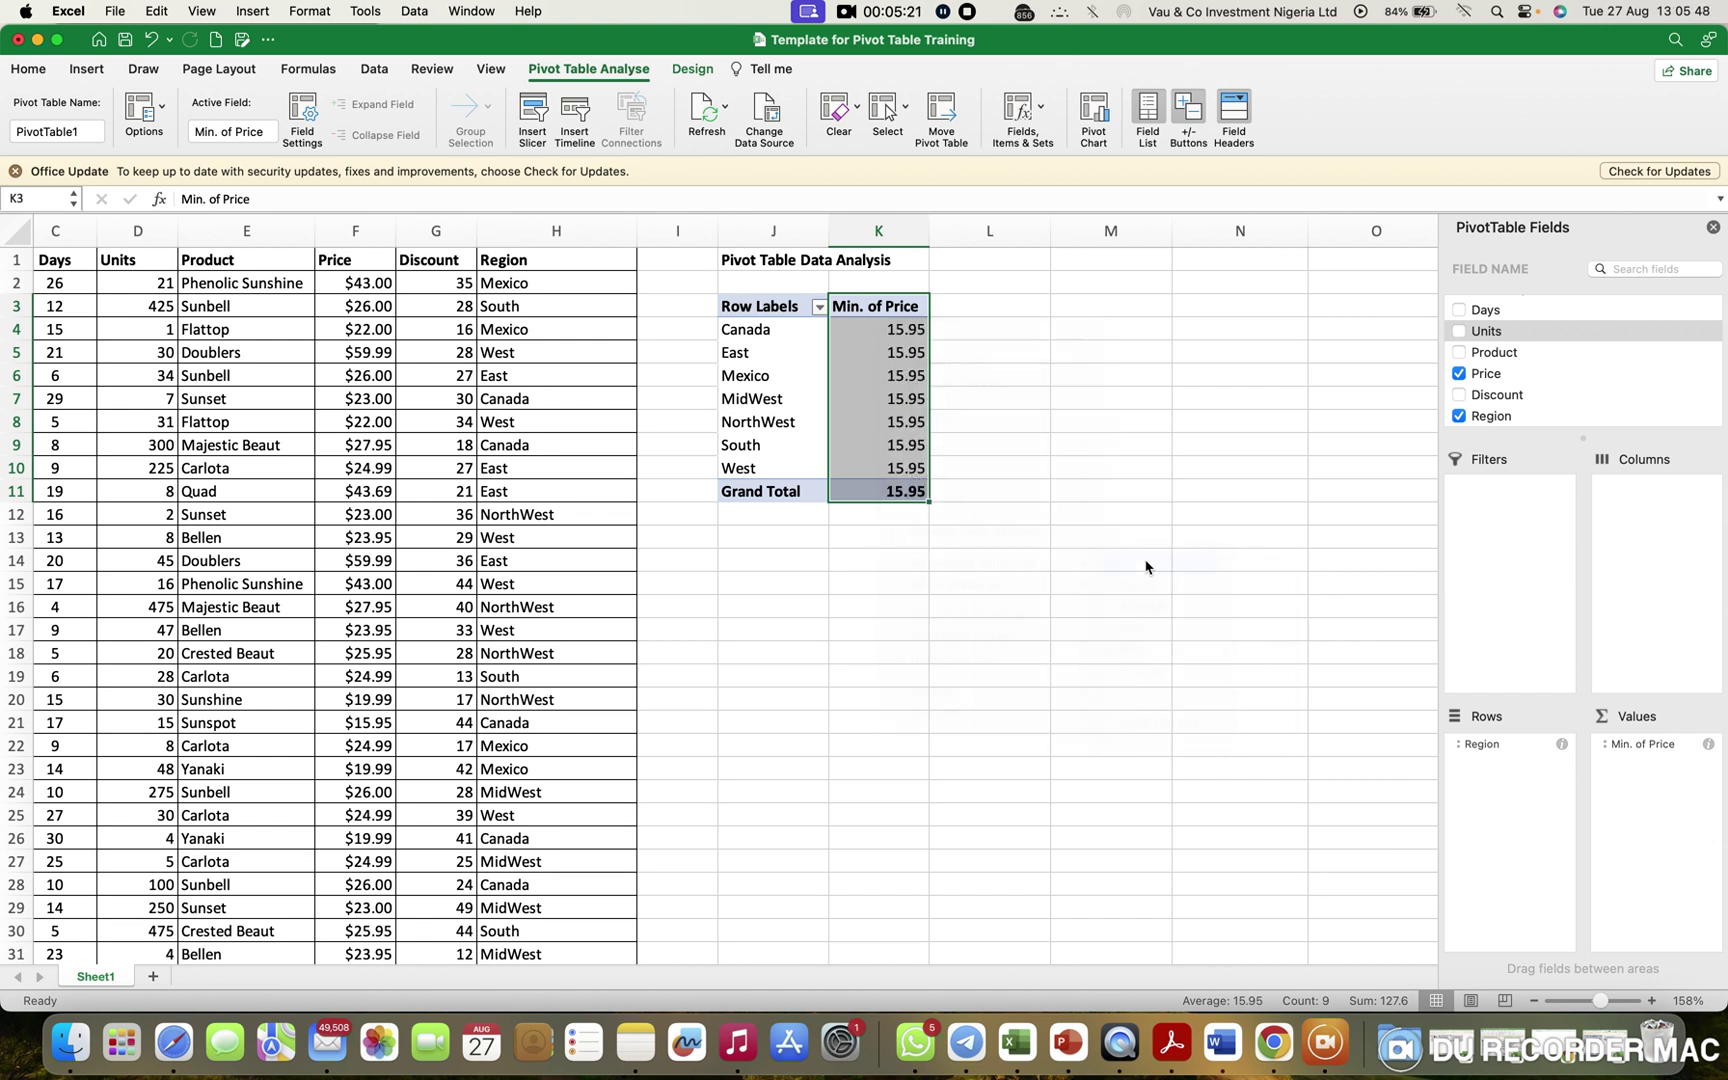